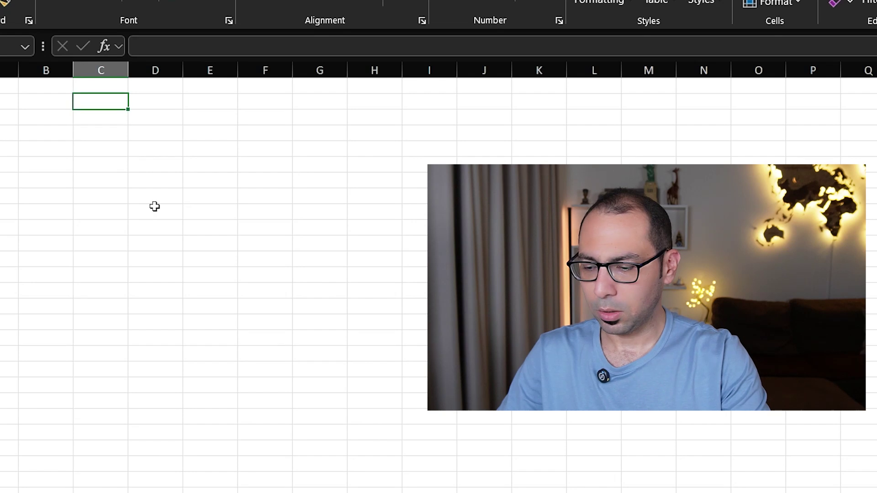
- Enter the Tile mason heading in C2 and labels Salary, Accommodation, Transportation in column B
text(Tile mason)
key(Return)
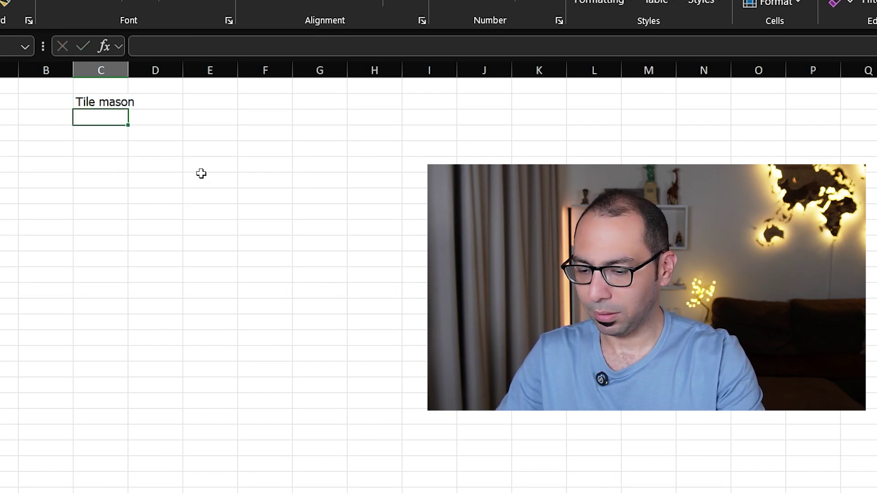
double_click(127, 71)
click(61, 113)
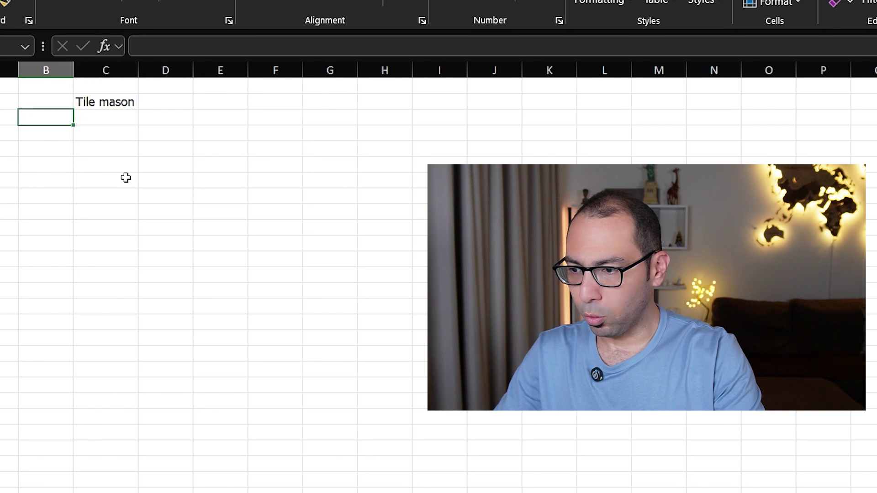
text(Salary)
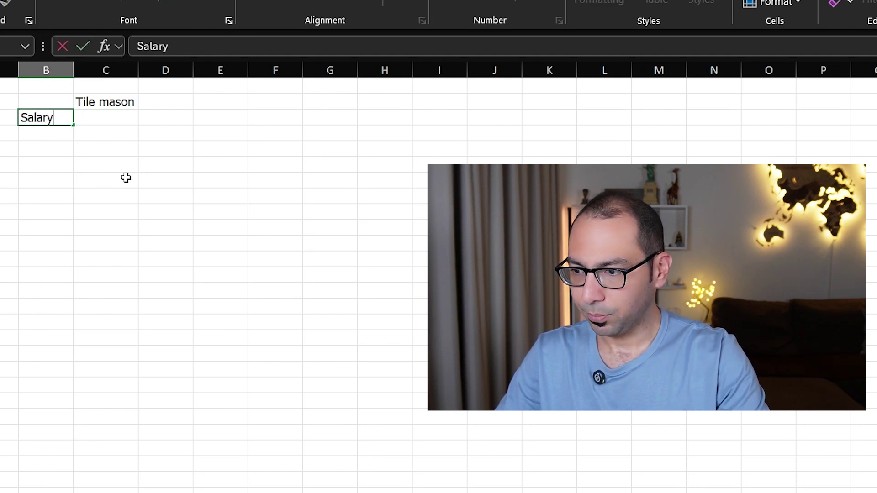
key(Return)
text(Accommodation)
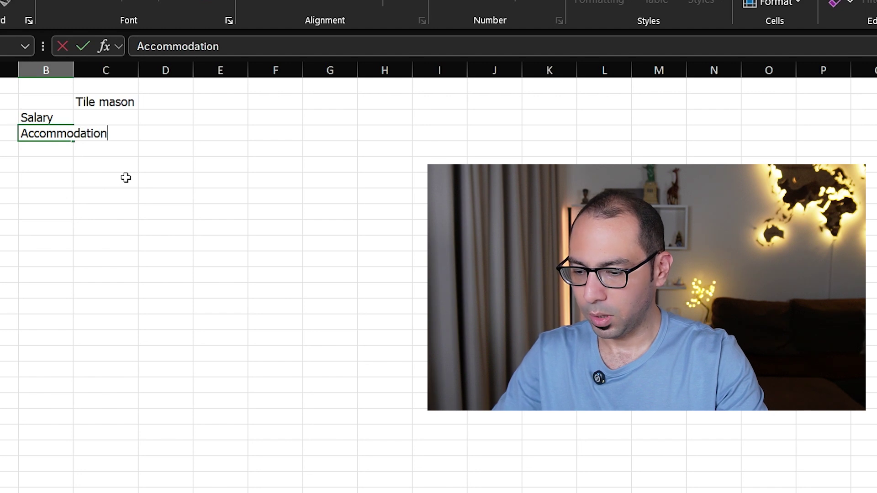
key(Return)
text(Transportation)
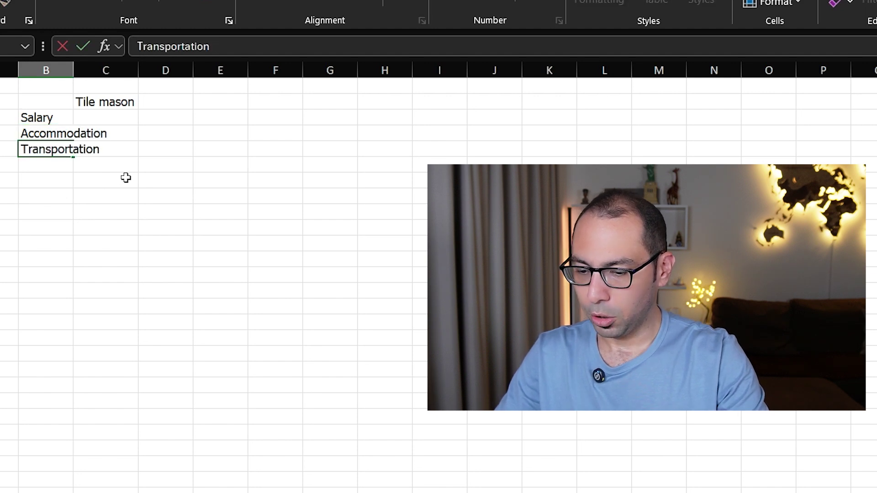
key(Return)
- Add the Leave salary, End of service and Visa labels and widen column B to fit
text(Leave salary)
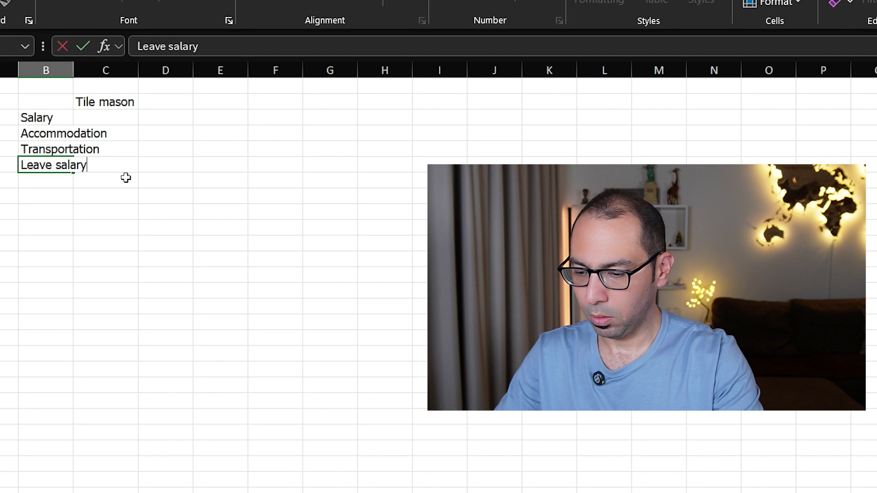
key(Return)
text(Enf)
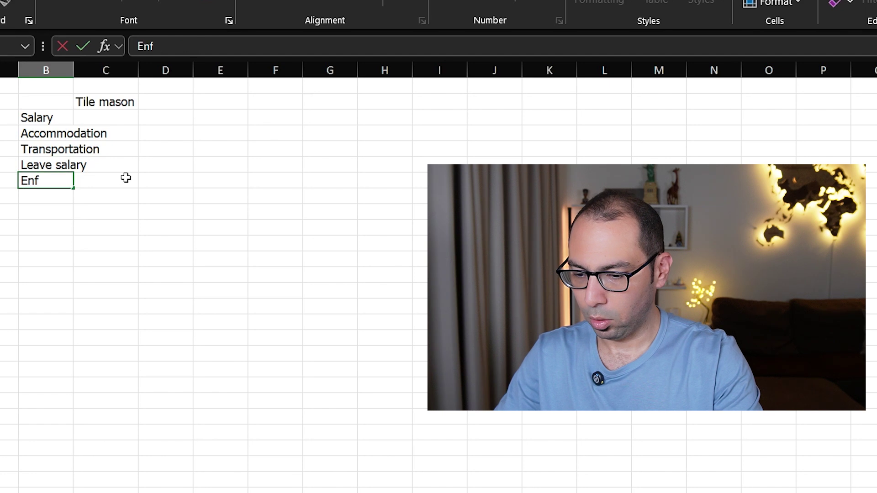
text( of service)
key(Return)
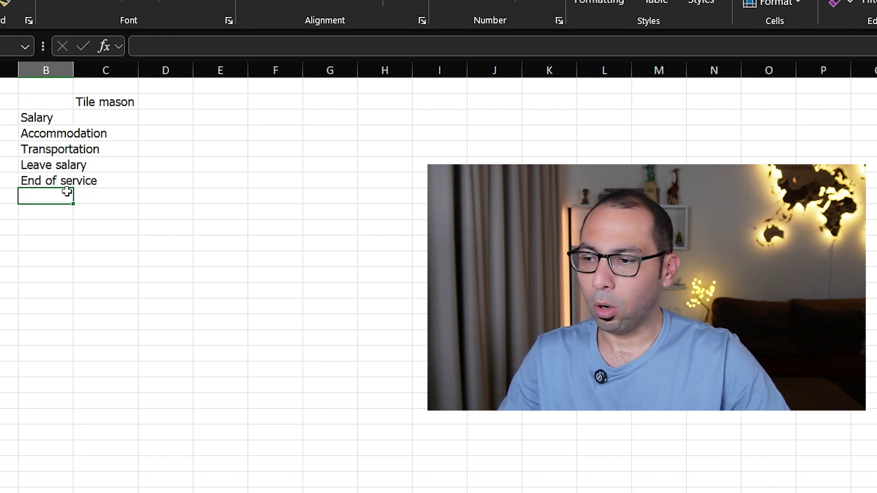
double_click(74, 72)
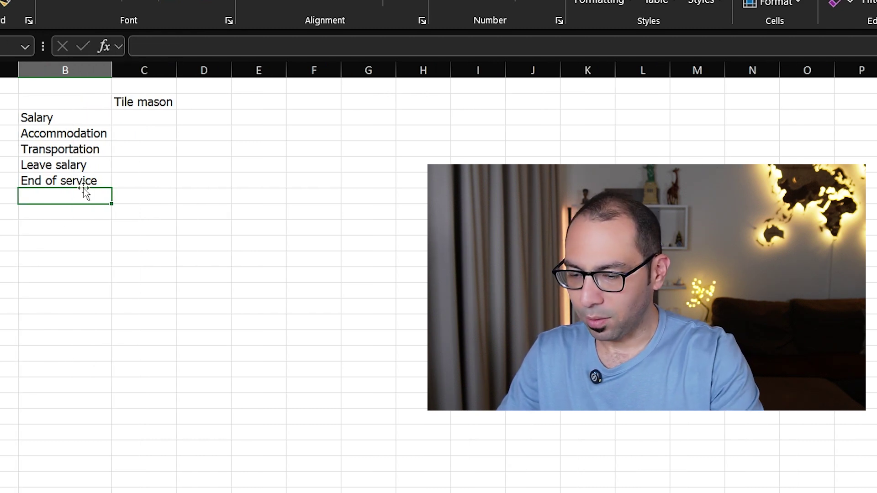
text(Visa)
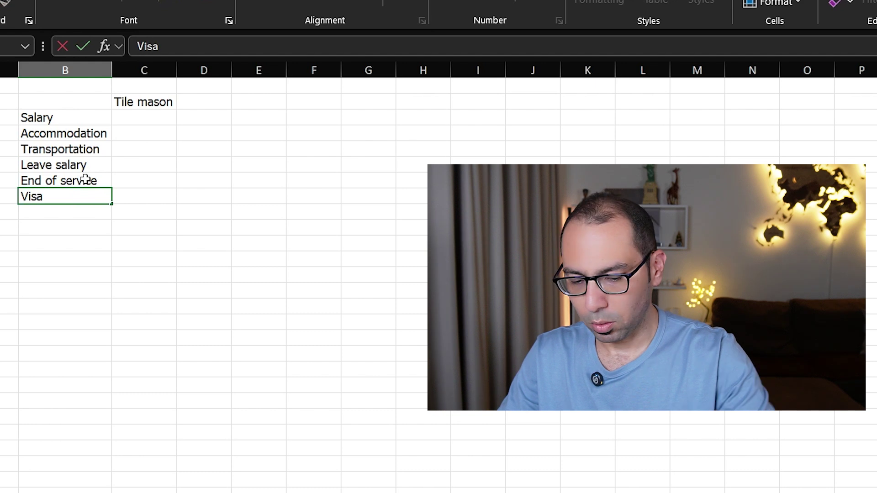
key(Return)
key(Up)
key(Right)
key(Up)
key(Up)
key(Up)
key(Up)
key(Up)
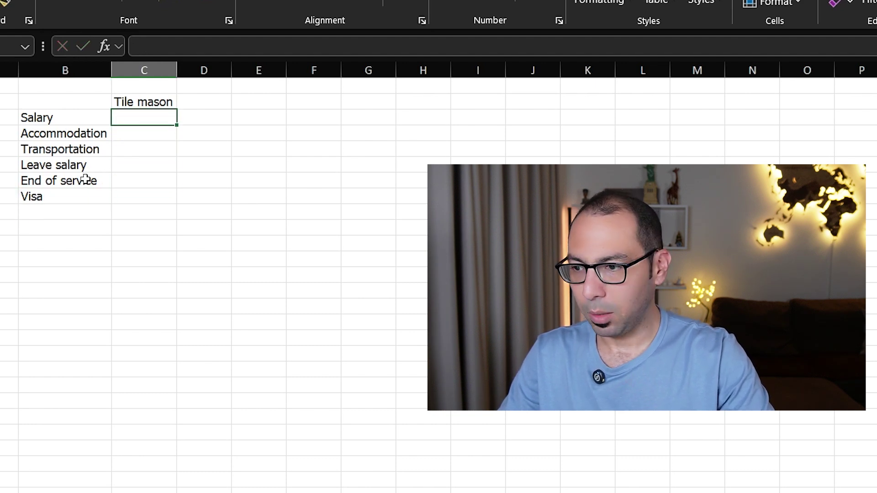
- Enter the tile mason's salary 1200, accommodation 350 and transportation 200 in C3:C5
text(12)
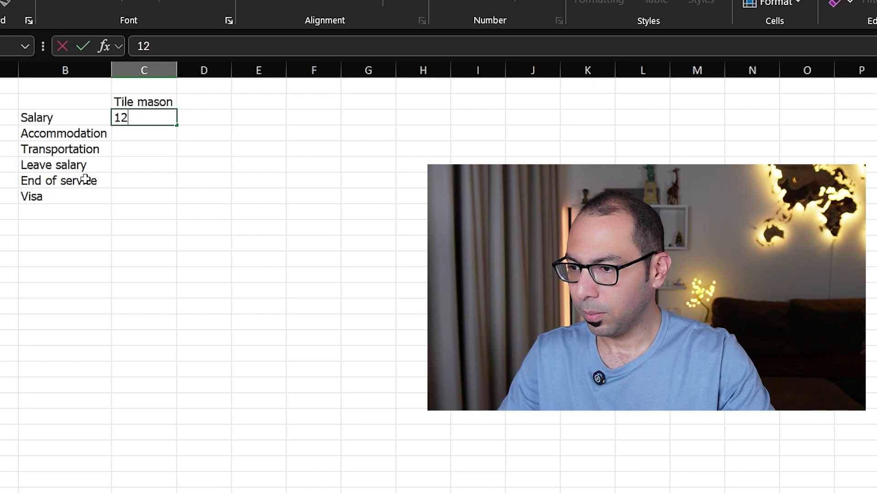
text(00)
key(Return)
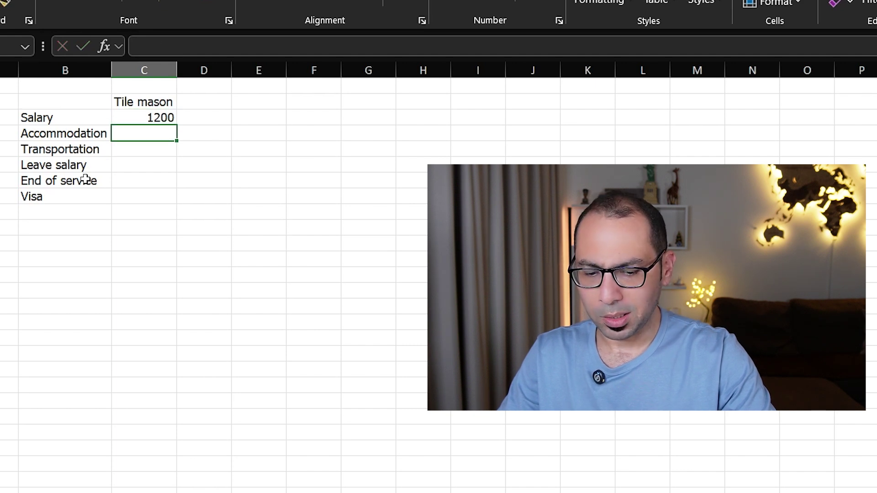
text(350)
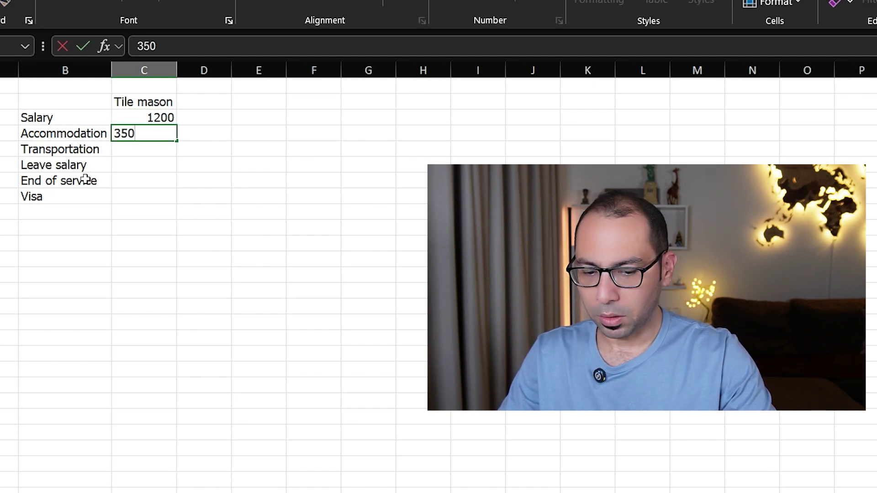
key(Return)
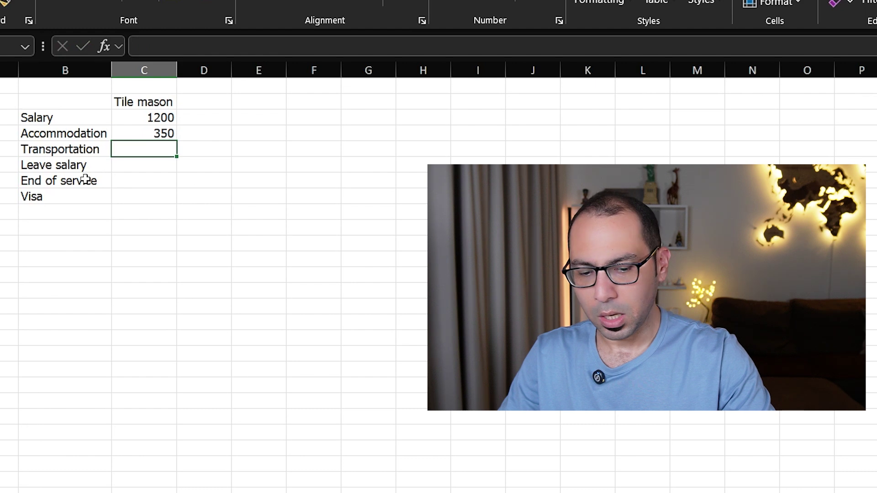
text(200)
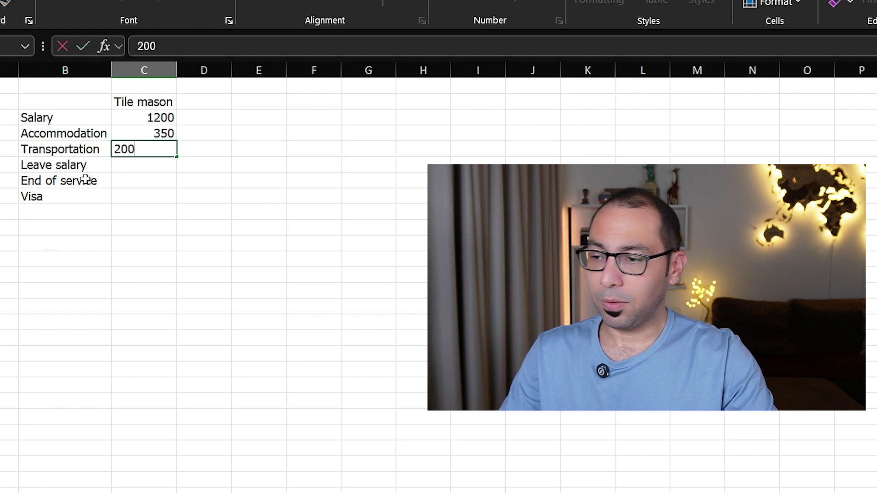
key(Return)
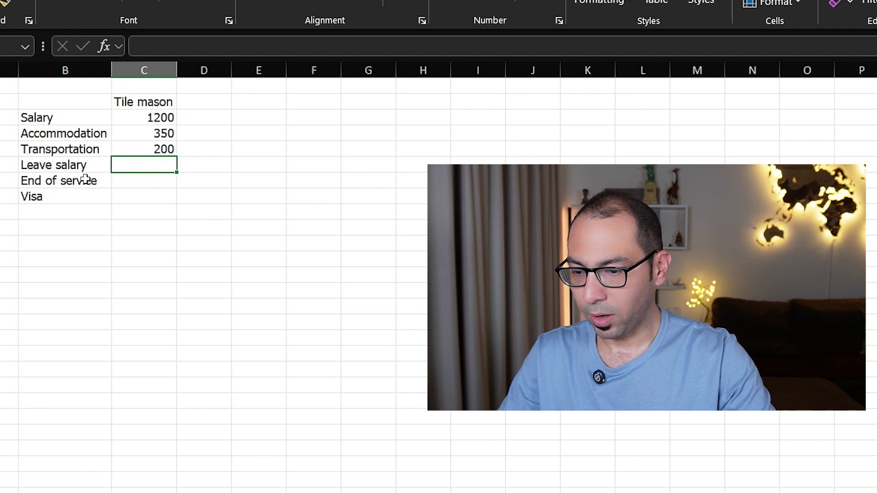
- Add formulas =C3/12, =3/4*C3/12 and =5000/12, then an AutoSum total below Visa
text(=)
key(Up)
key(Up)
key(Up)
text(/12)
key(Return)
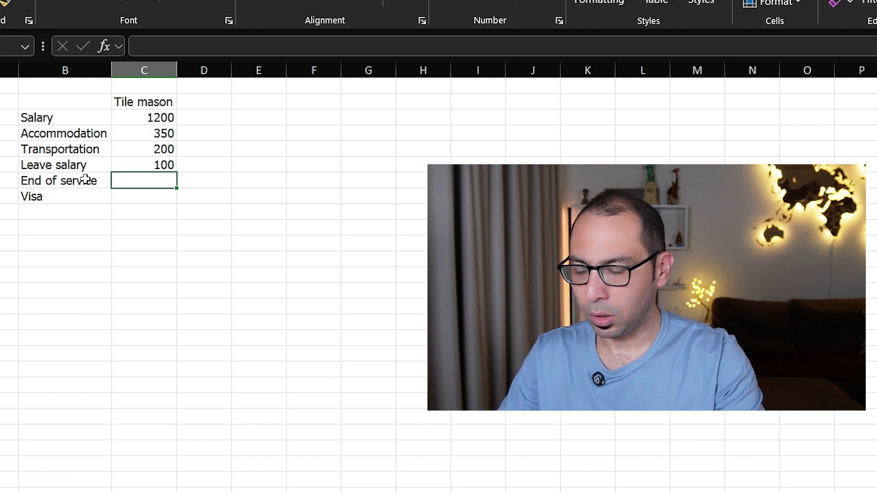
text(=)
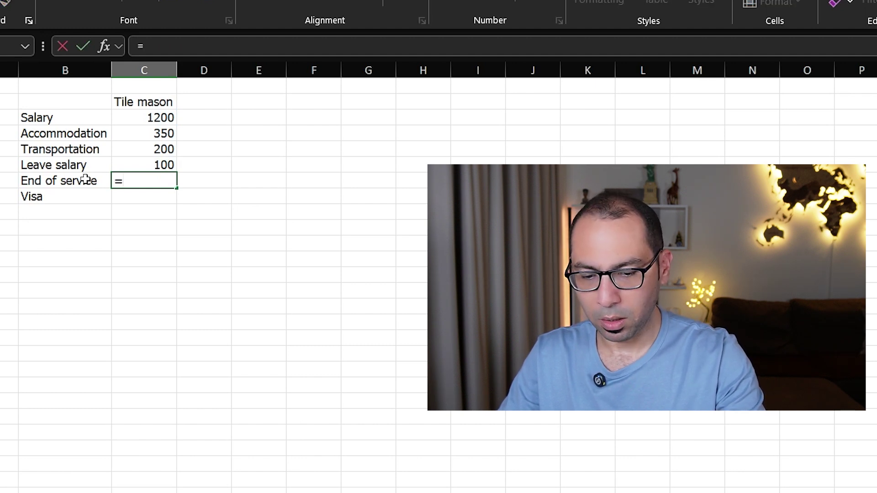
text(3/4*)
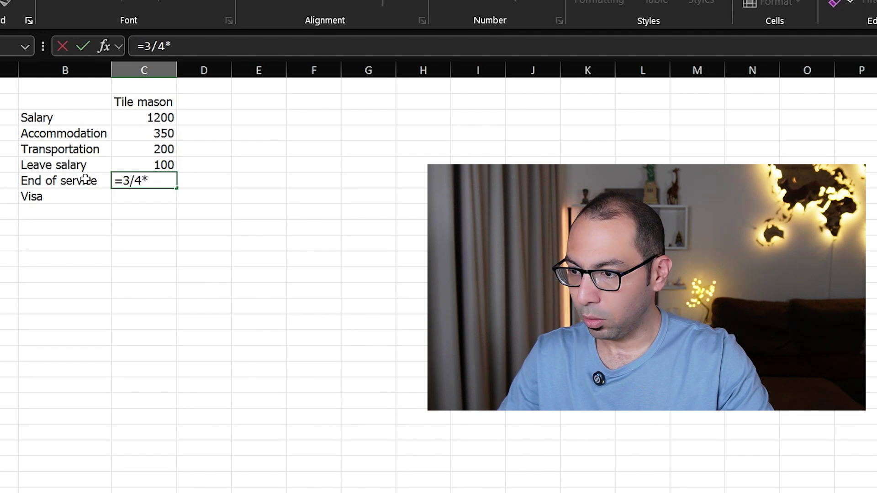
key(Up)
key(Up)
key(Up)
key(Up)
text(/12)
key(Return)
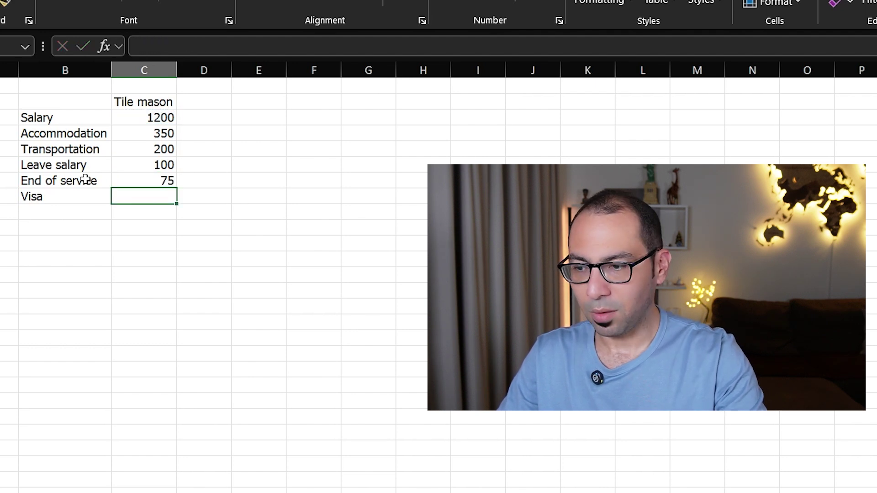
text(=)
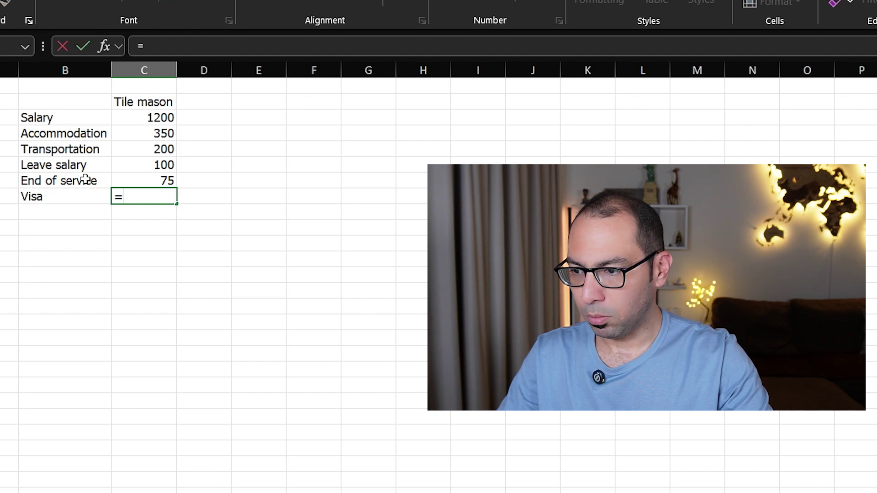
text(5000/12)
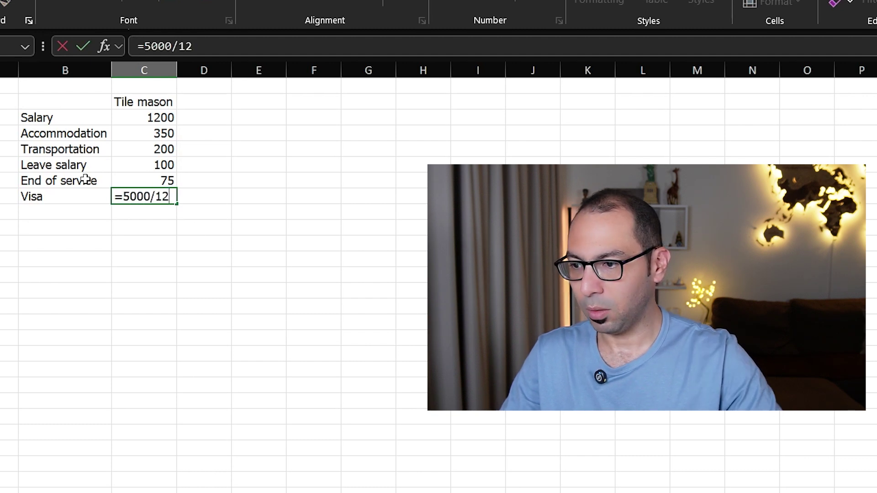
key(Return)
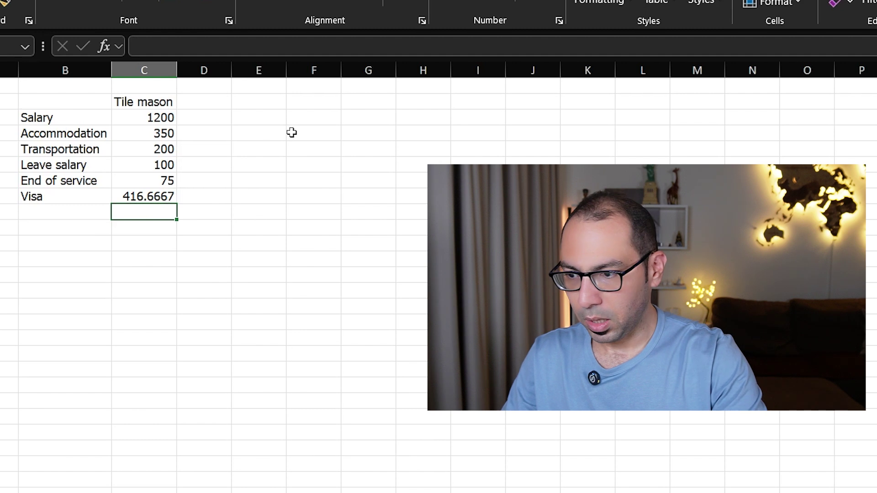
key(alt+equal)
- Confirm the Tile mason total and give C9 a top border
key(Return)
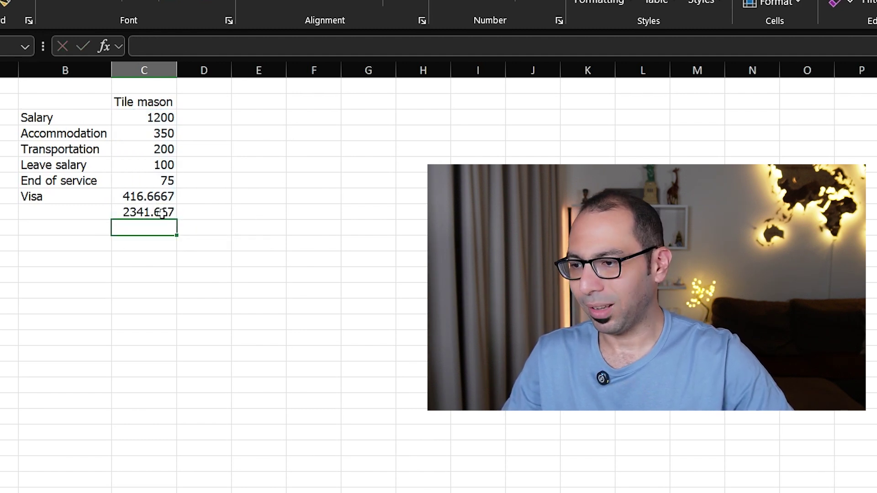
click(137, 212)
click(152, 1)
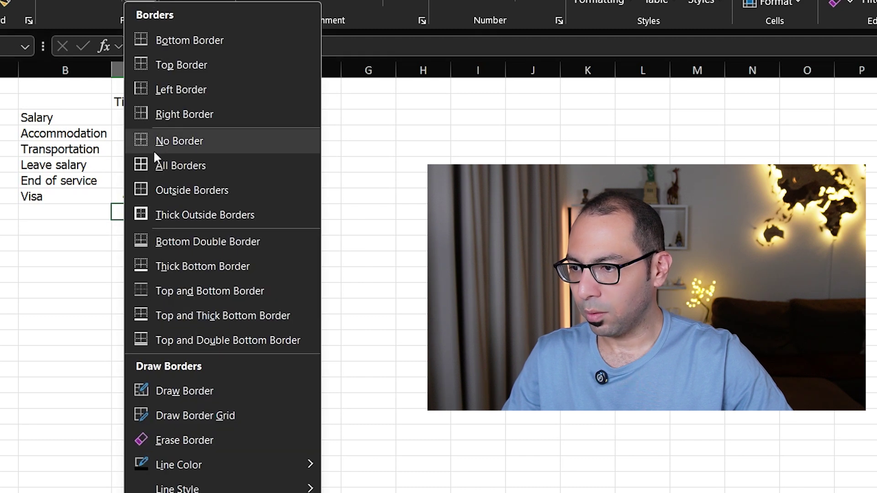
click(167, 63)
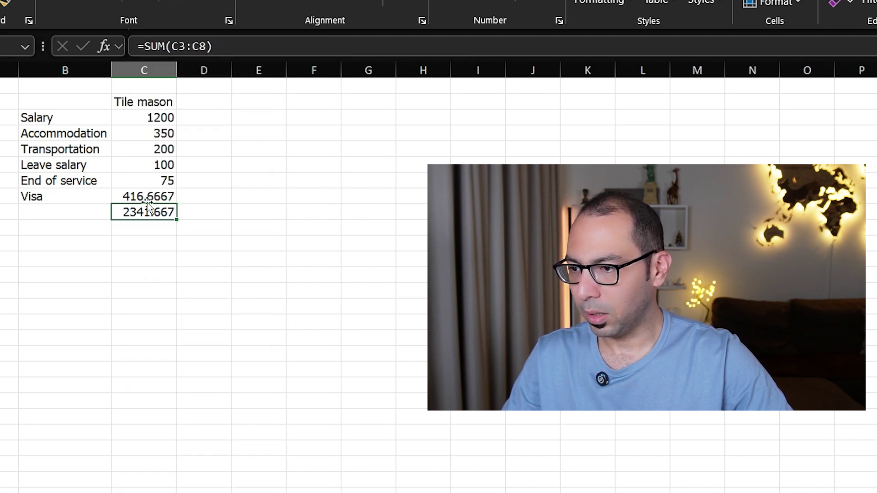
- Apply Comma Style to column C so amounts show two decimals with separators
click(149, 70)
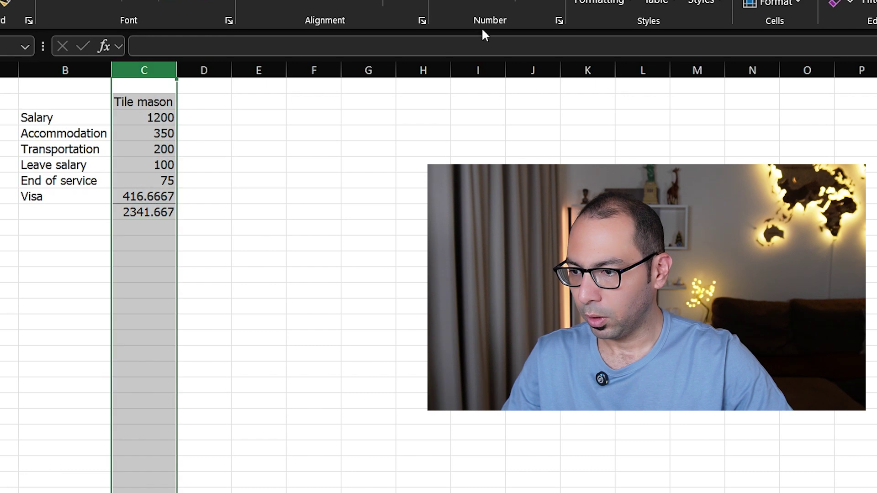
click(544, 3)
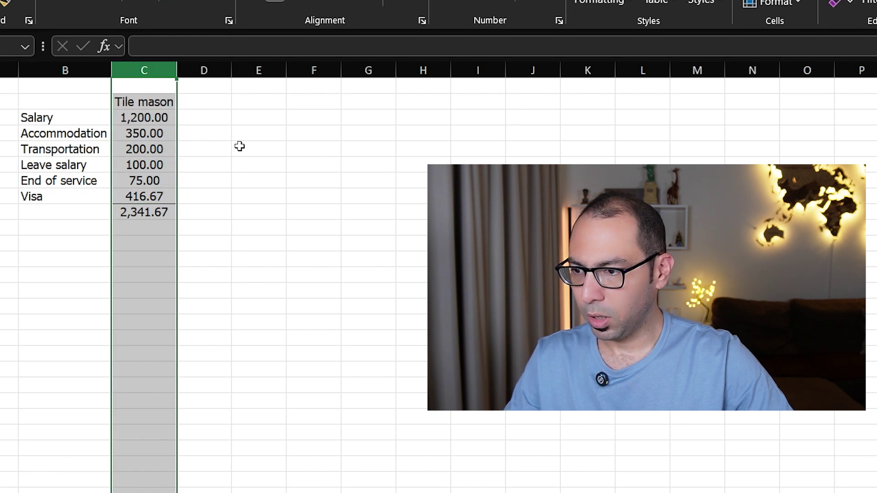
click(240, 147)
click(151, 211)
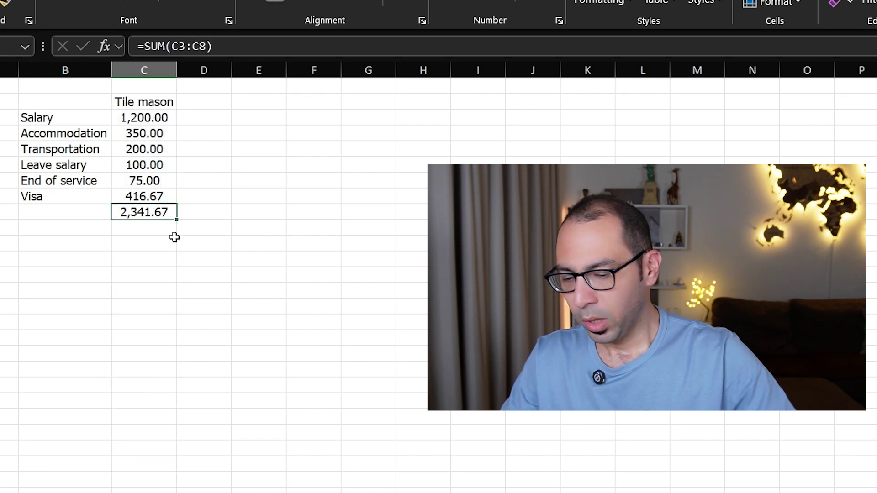
click(204, 100)
- Add an Unskilled labor heading in D2 with costs 1000, 300 and 200
text(Unskilled lab)
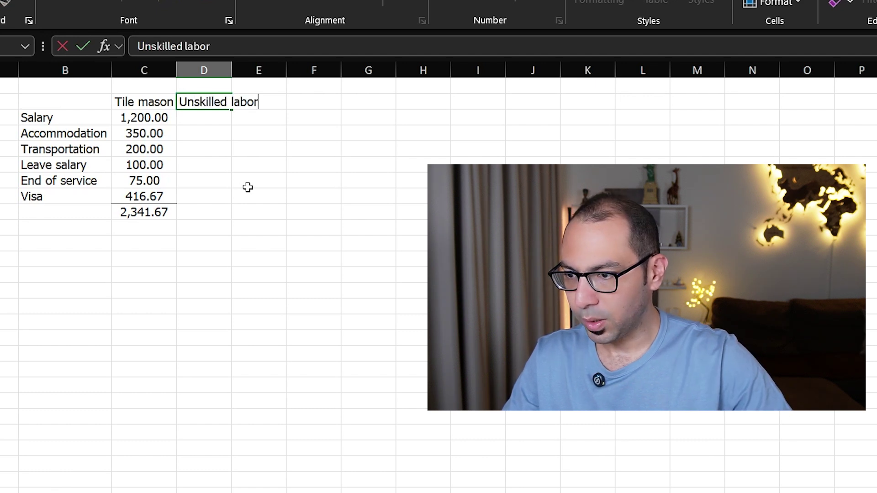
text(or)
click(258, 184)
double_click(232, 70)
click(231, 118)
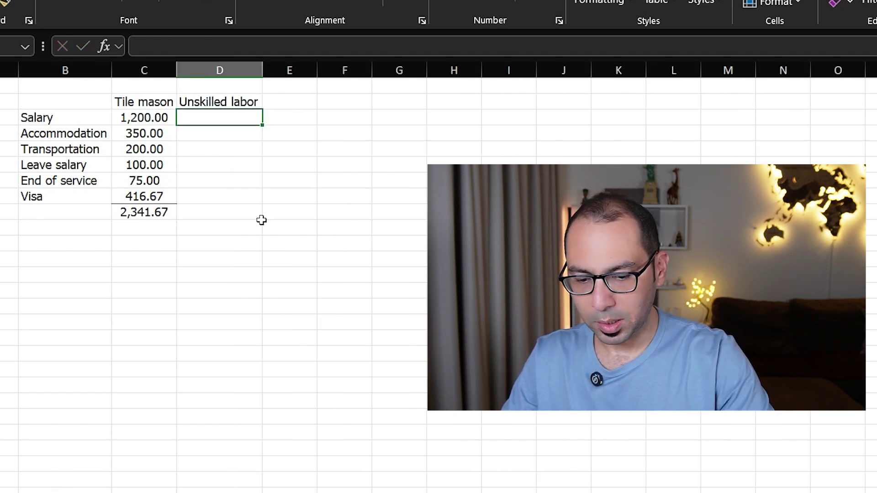
text(1000)
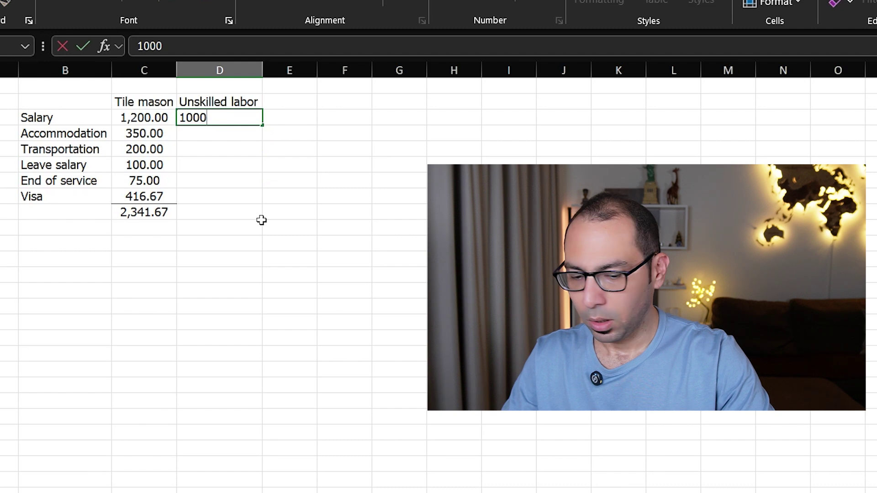
key(Return)
text(300)
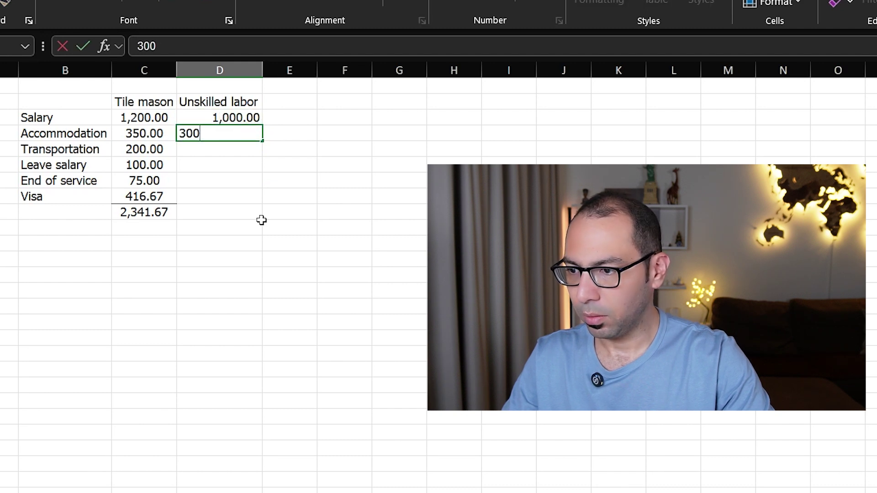
key(Return)
text(200)
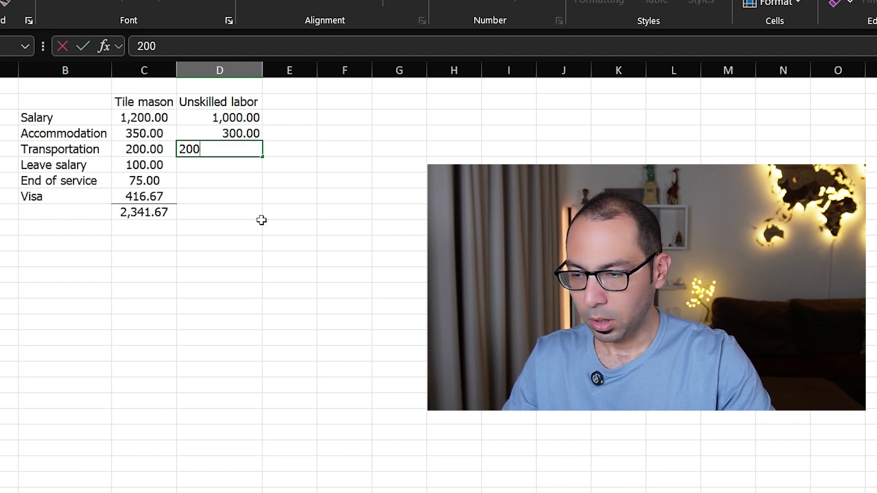
key(Return)
- Fill the leave salary, end of service and visa formulas from column C into column D
key(Left)
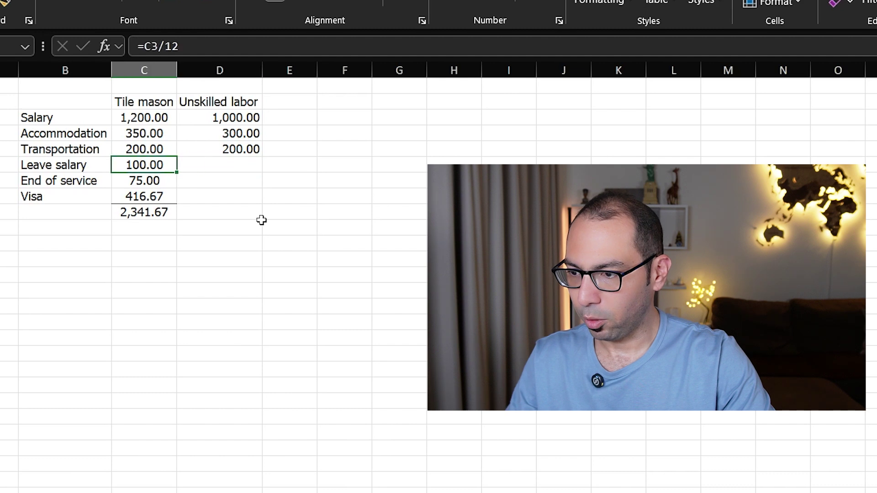
key(Right)
key(ctrl+r)
key(Down)
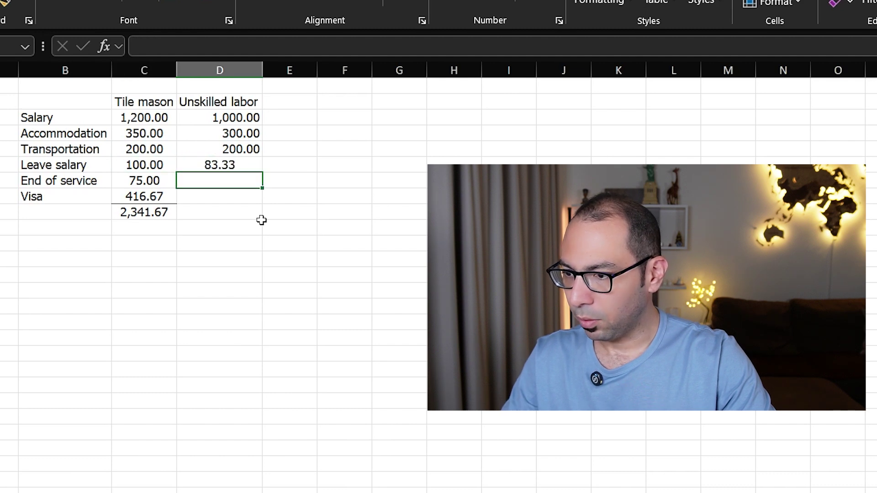
key(Left)
key(Right)
key(ctrl+r)
key(Left)
key(Down)
key(Right)
key(ctrl+r)
- Centre the values in column D
click(220, 70)
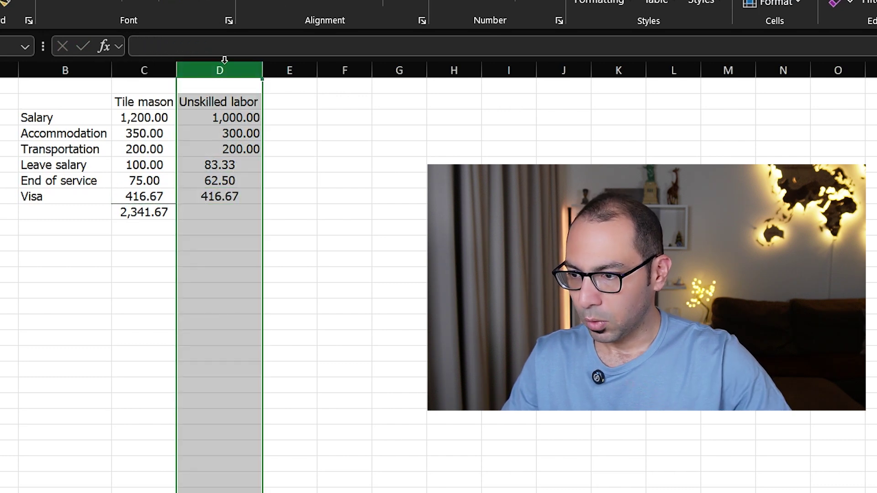
click(279, 2)
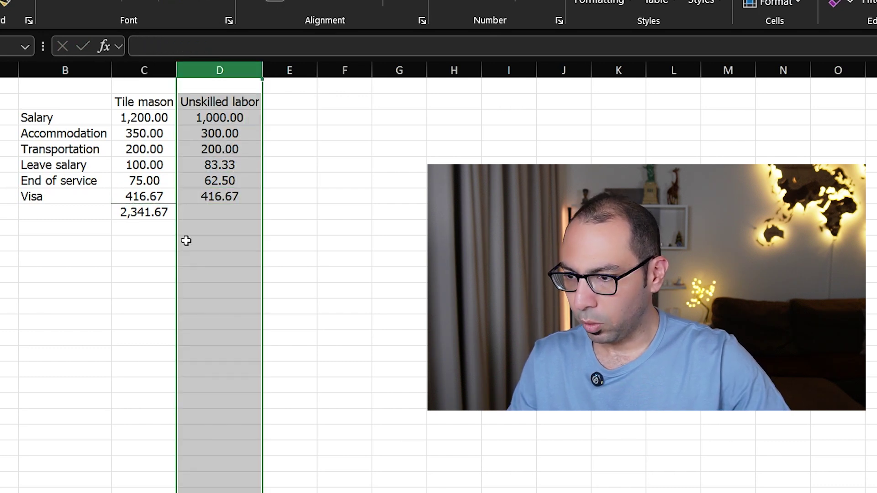
click(160, 214)
key(Right)
- Fill the total into D9 and add a 'No of working days per month' row of 26 for both
key(ctrl+r)
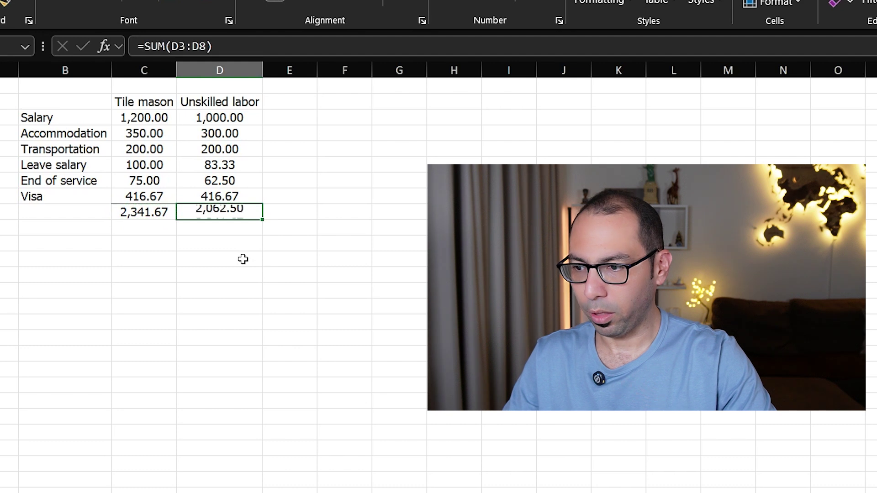
key(Down)
key(Left)
key(Left)
text(N)
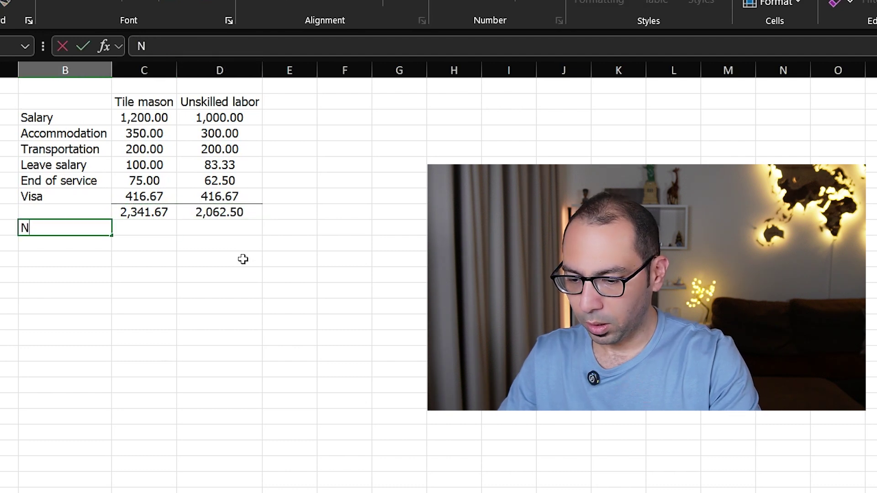
text(o of working days per month)
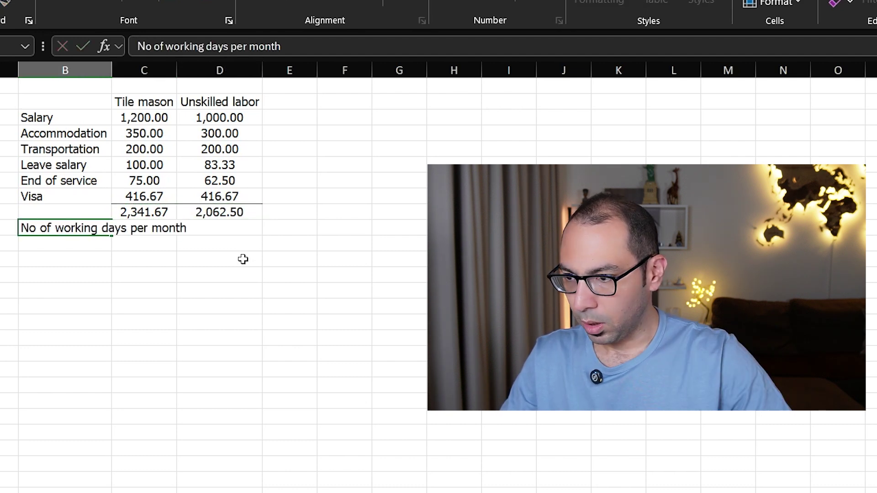
key(Right)
double_click(112, 75)
text(26)
key(Right)
text(26)
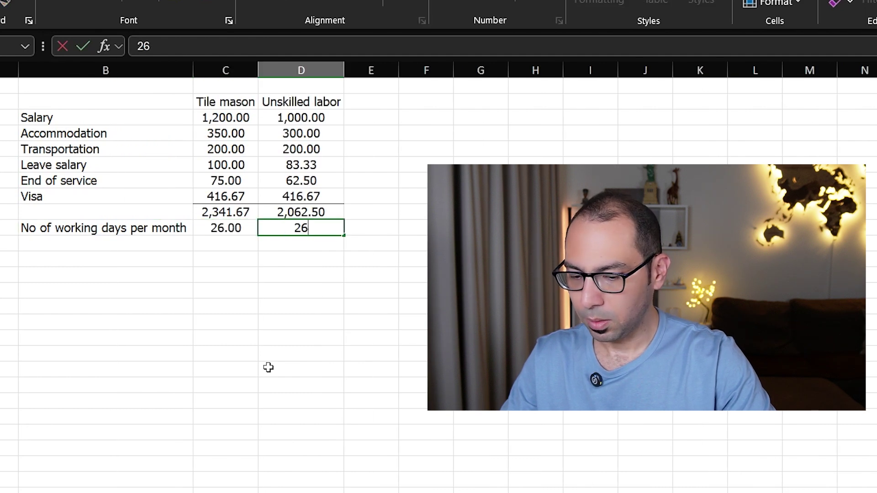
key(Down)
- Add a Cost per day row with =C9/C10, filled right to give 90.06 and 79.33
key(Left)
key(Left)
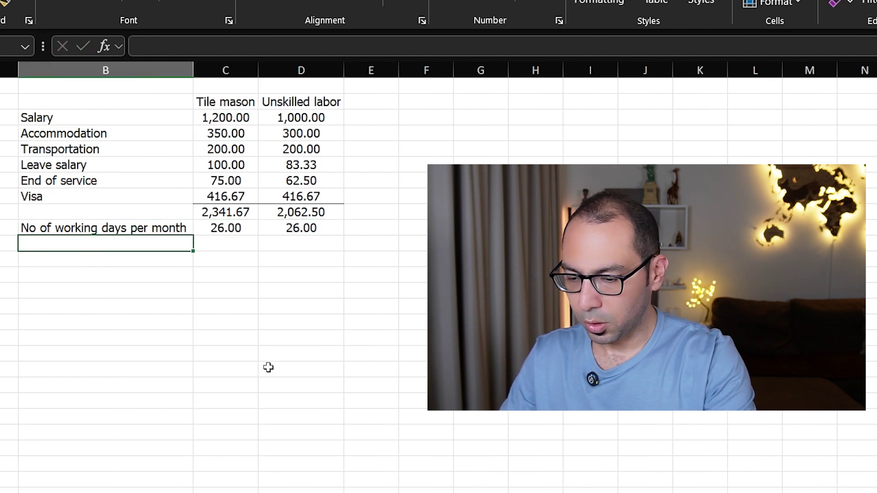
text(Cost per day)
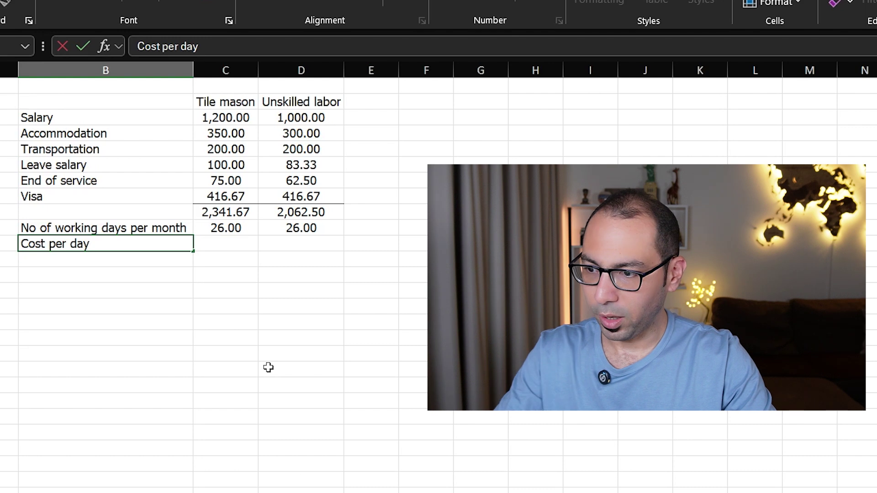
key(Right)
text(=)
key(Up)
key(Up)
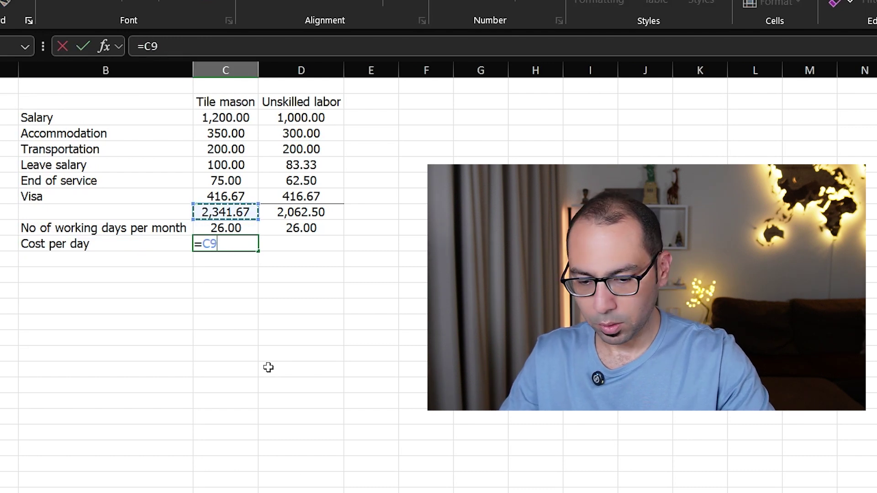
text(/)
key(Up)
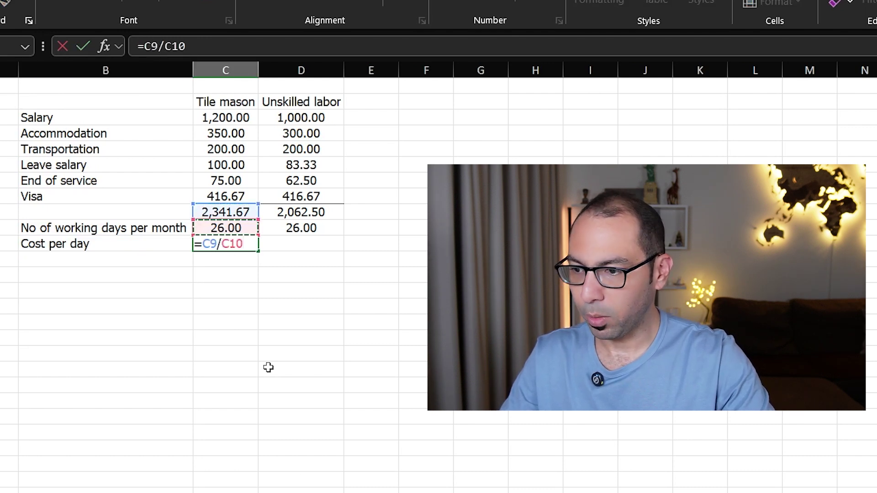
key(Return)
key(Up)
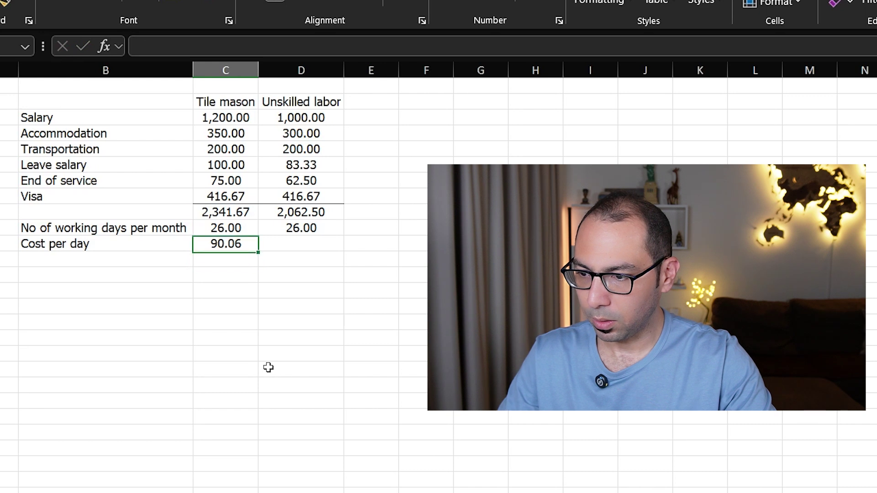
key(Right)
key(ctrl+r)
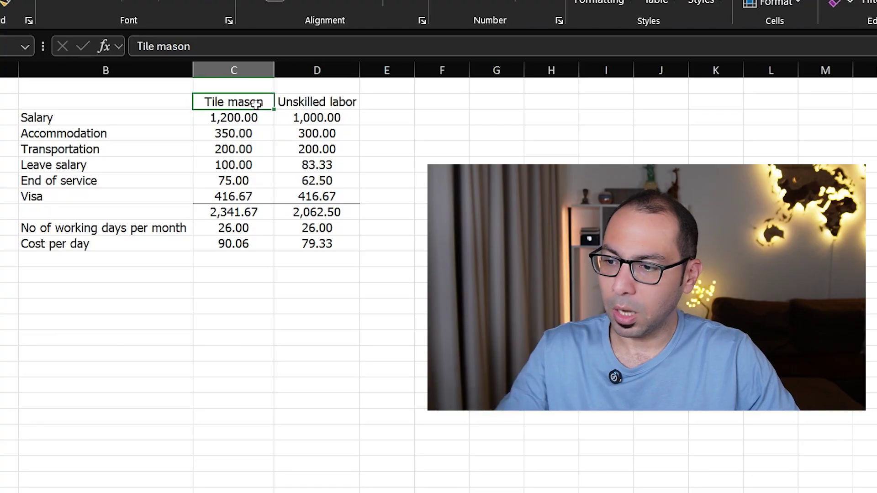
click(256, 207)
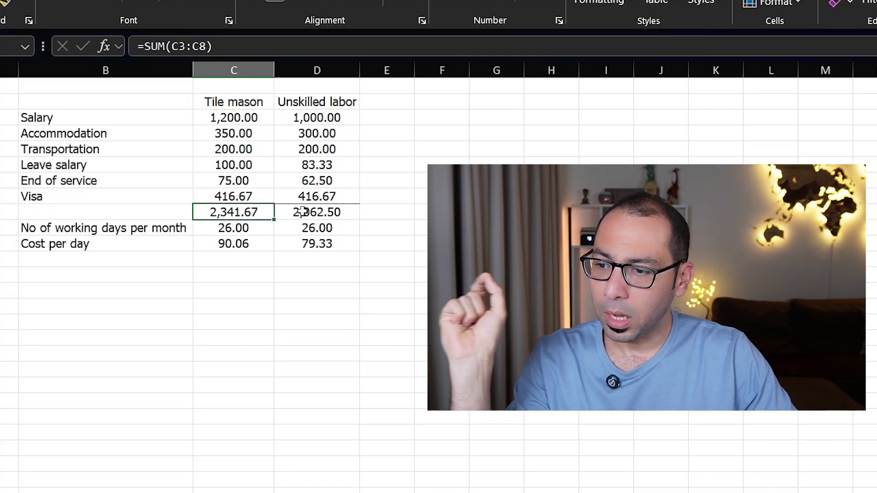
click(301, 211)
click(224, 229)
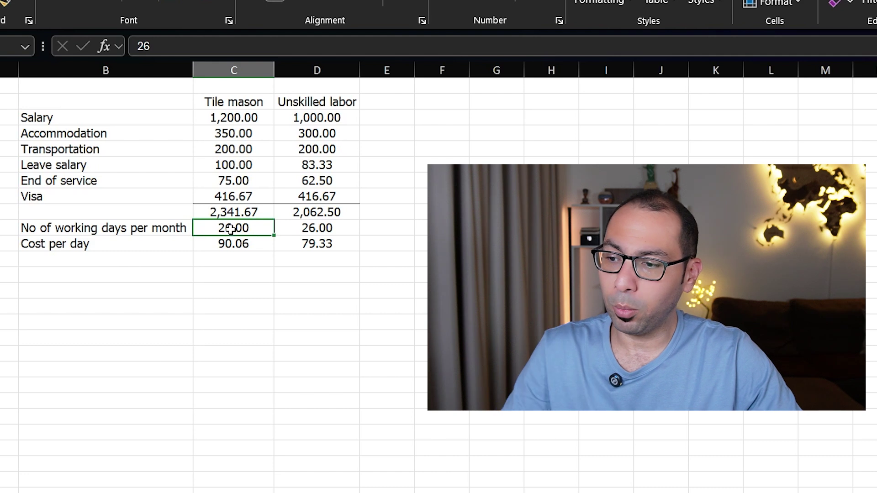
click(139, 247)
click(242, 251)
key(Right)
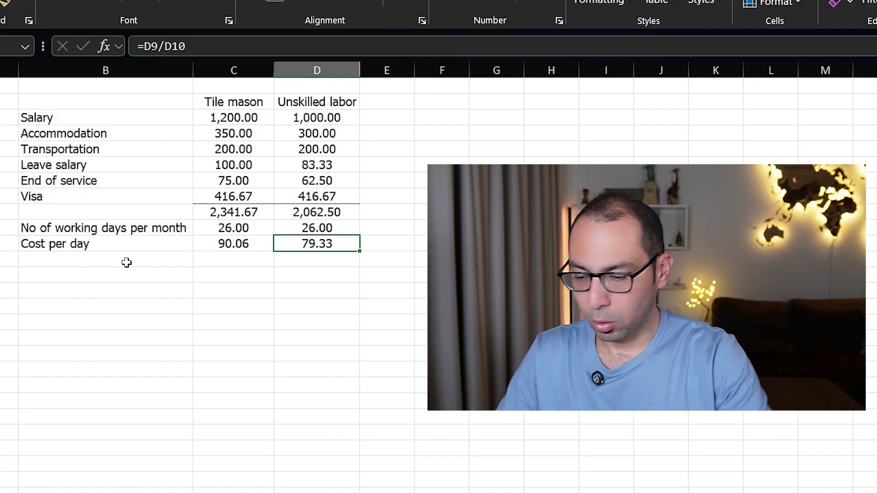
- Add a 'Cost of crew per day' row summing both daily costs, =C11+D11 (169.39)
click(114, 276)
text(Cost o)
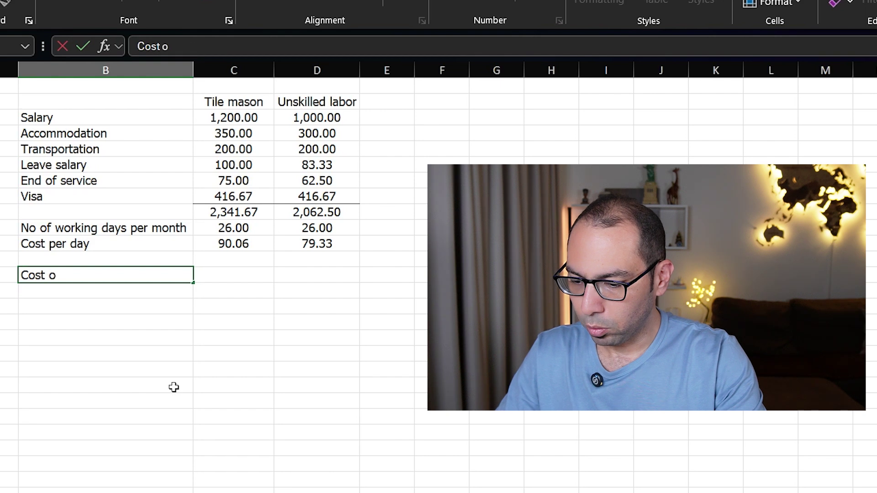
text(f crew per day)
key(Tab)
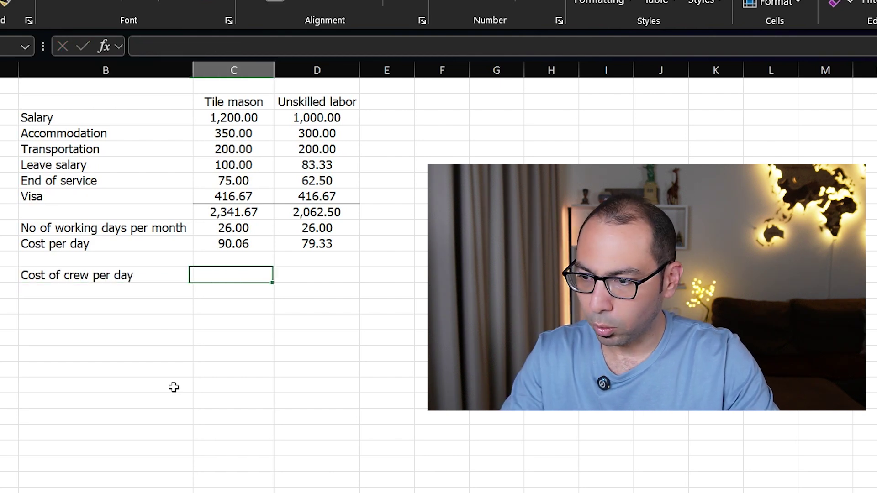
text(=)
key(Up)
key(Up)
key(Up)
text(+)
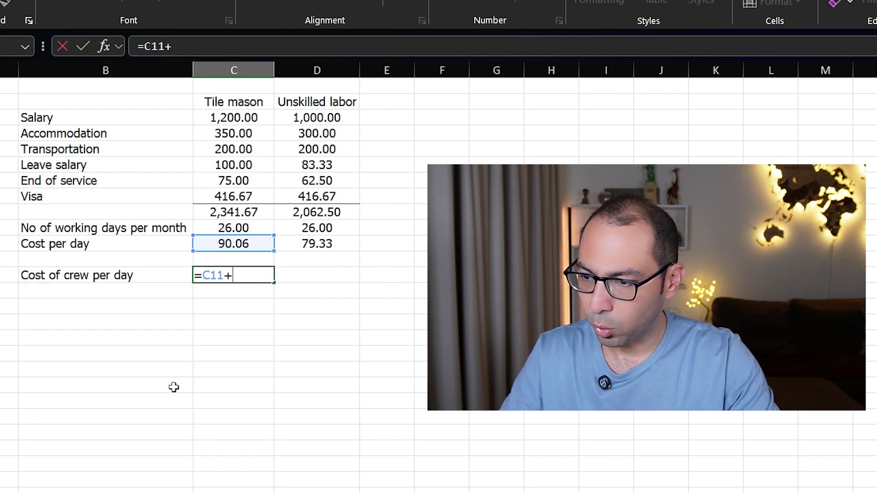
key(Right)
key(Up)
key(Up)
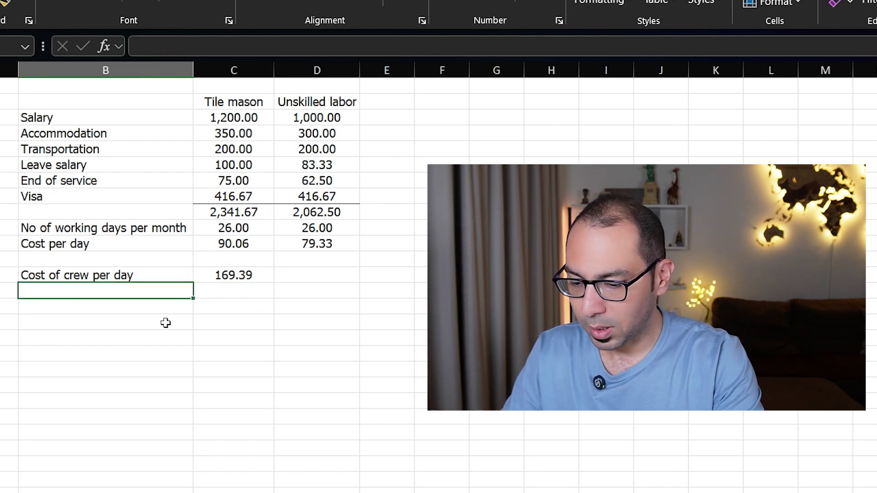
- Add a 'Productivity per day' row with a value of 15
text(Producti)
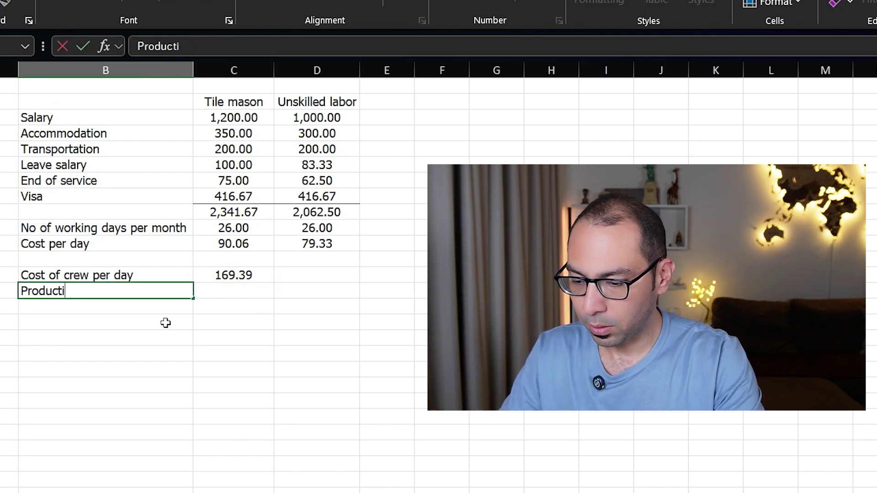
text(vity per day)
key(Return)
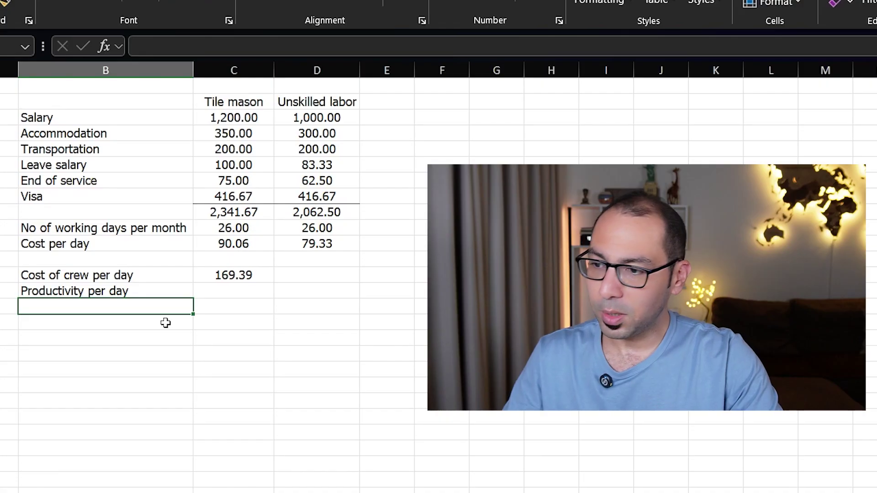
key(Up)
key(Right)
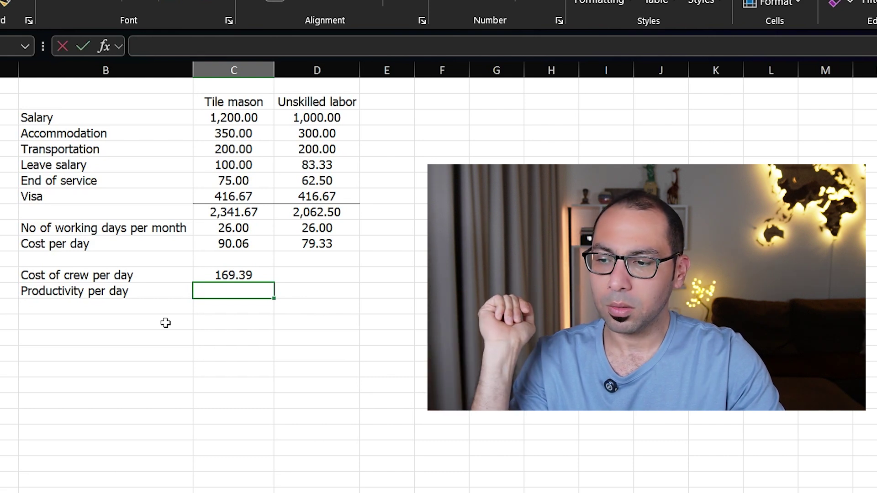
text(15)
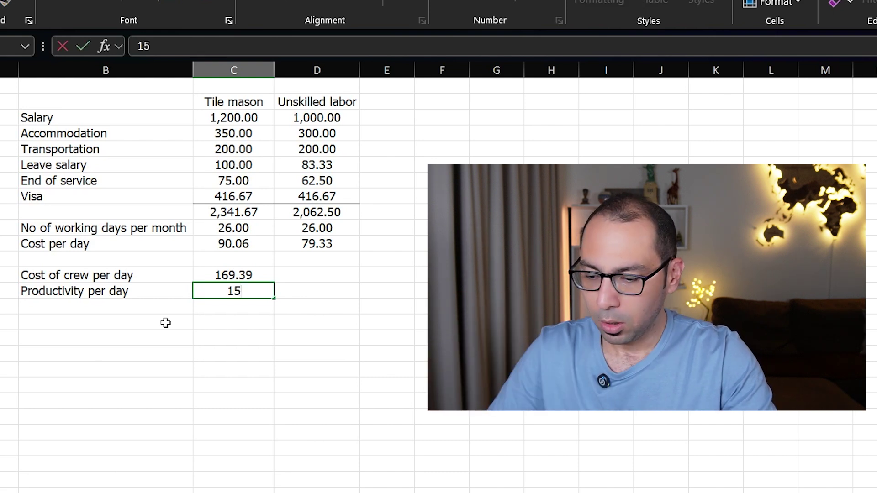
key(Return)
- Add a 'Cost for installing 1 m2 of tiles' row with =C13/C14, giving 11.29
text(Cost)
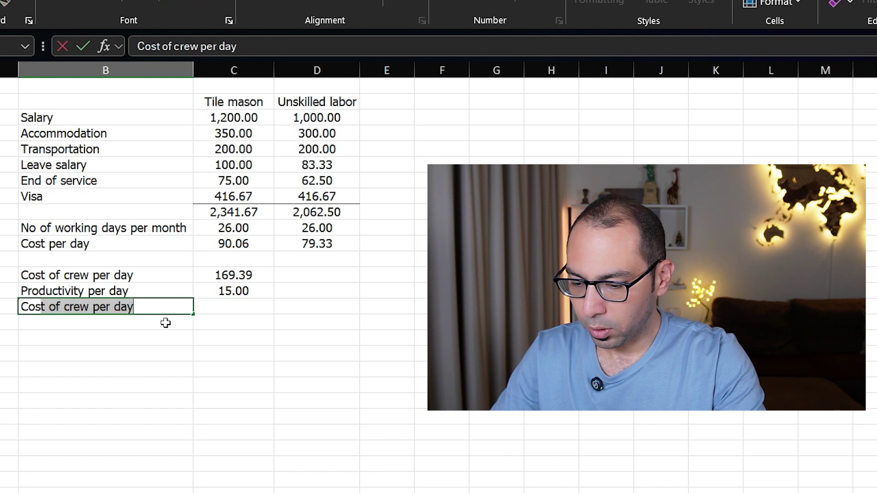
text( for installing 1 m2 of)
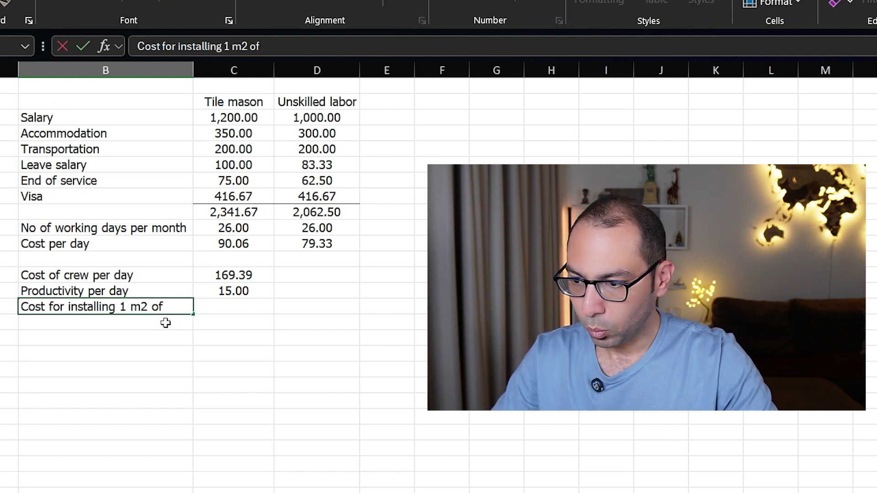
key(Tab)
text(=)
key(Up)
key(Up)
key(Up)
key(Up)
key(Up)
text(/)
key(Up)
key(Up)
key(Up)
key(Up)
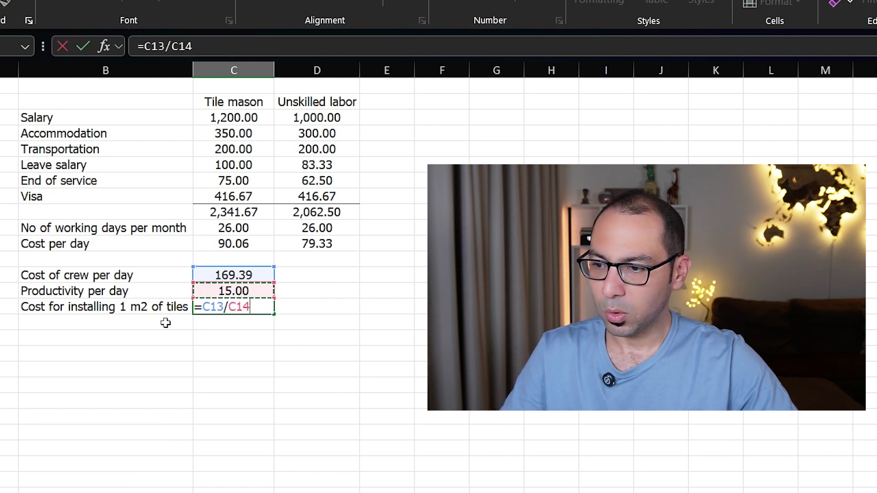
key(Return)
click(227, 305)
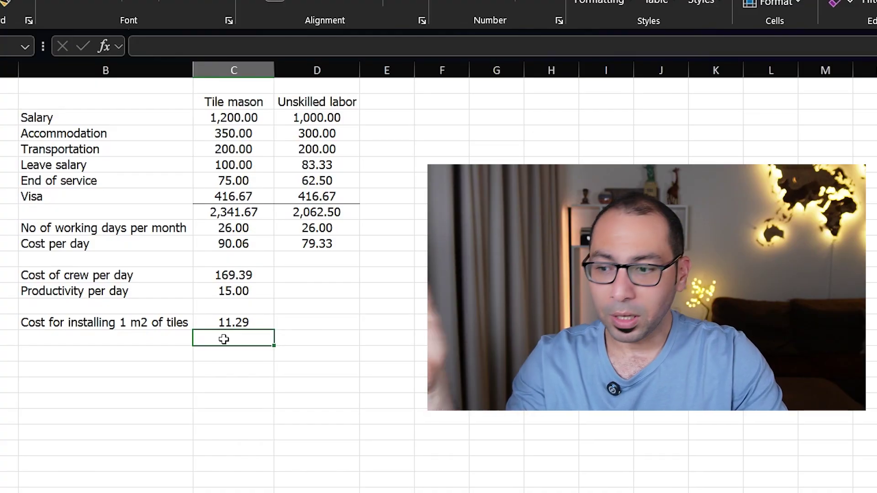
- Enter a 1.00 productivity factor under the tile cost and the adjusted cost =C16/C17 (11.29)
text(100)
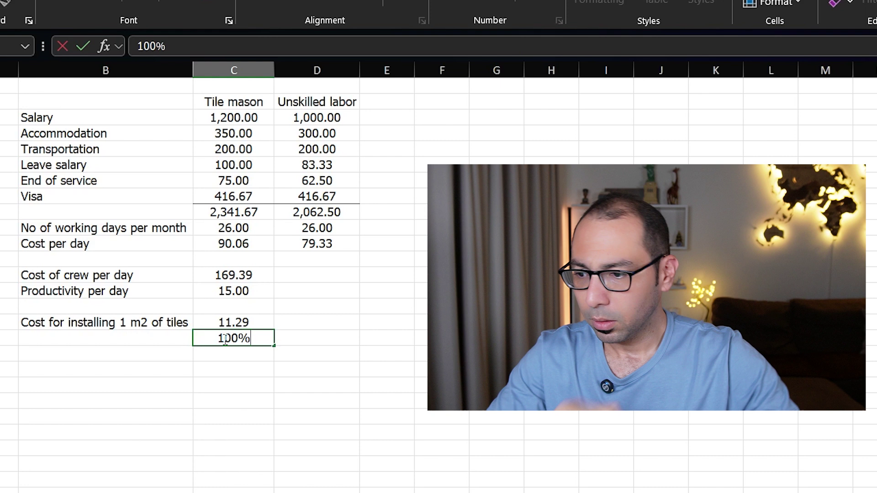
key(Return)
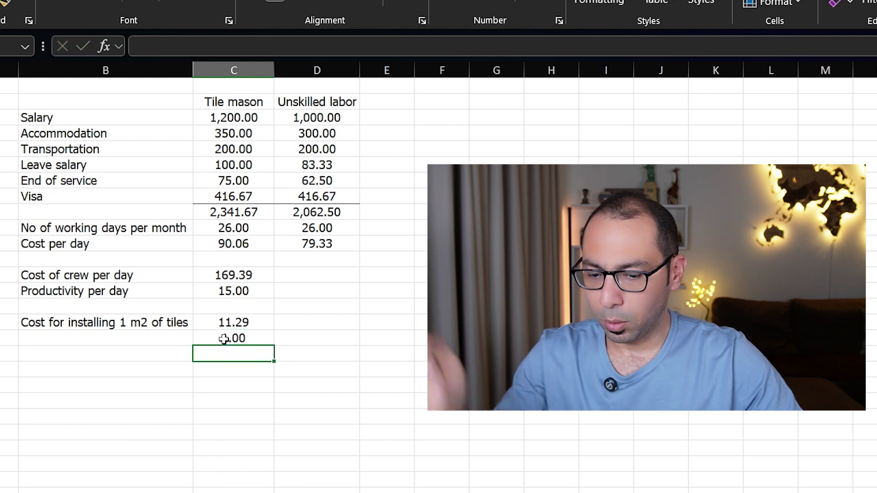
text(=)
key(Escape)
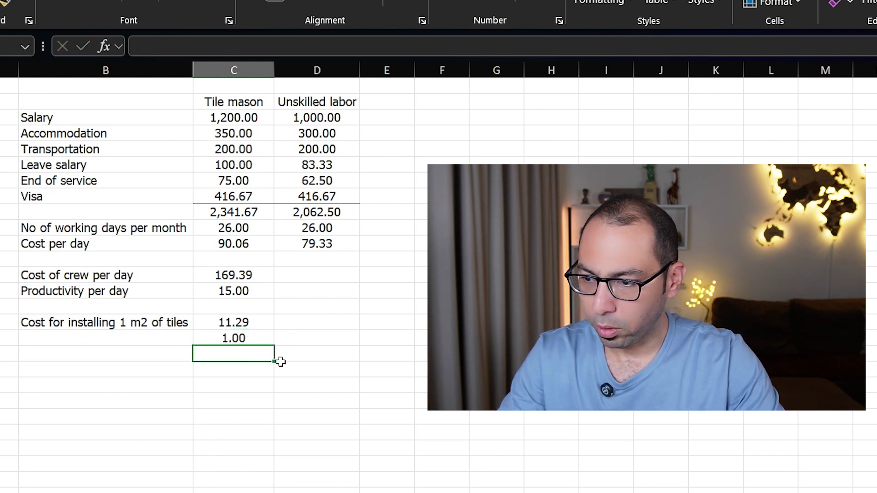
text(=)
key(Up)
key(Up)
text(/)
key(Up)
key(Return)
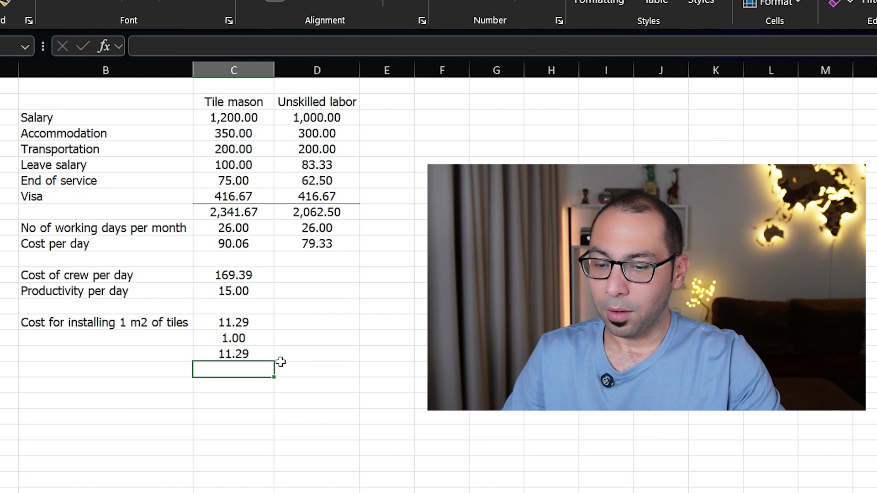
- In column D enter a 70% factor, link the 11.29 cost, and copy the adjusted-cost formula across
key(Right)
key(Up)
key(Up)
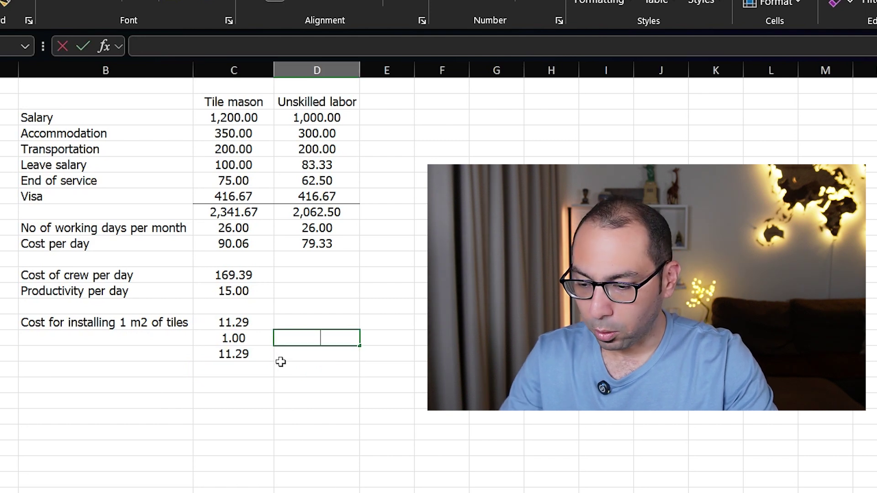
text(70)
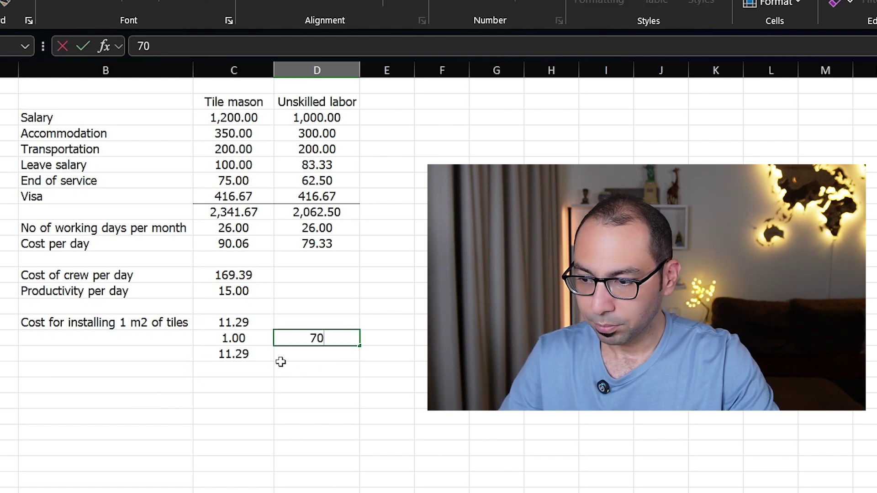
text(%)
key(Up)
text(=)
key(Left)
key(Return)
key(Return)
key(Left)
key(ctrl+c)
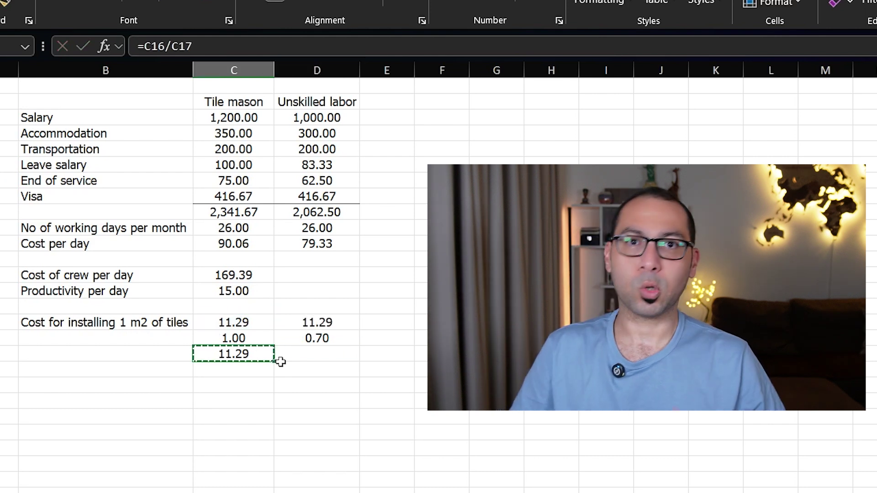
key(Right)
key(Return)
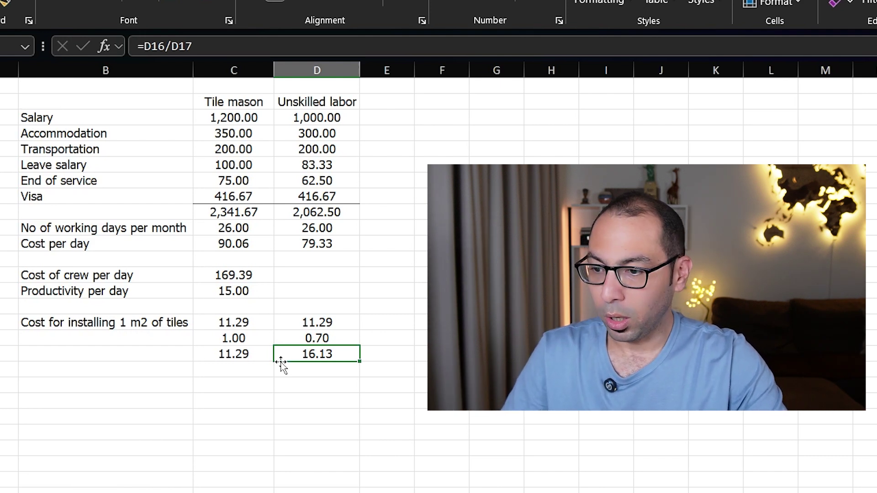
- Enter a 0.50 factor in E17 and set E16 to =D16 (11.29)
key(Up)
key(Right)
text(.5)
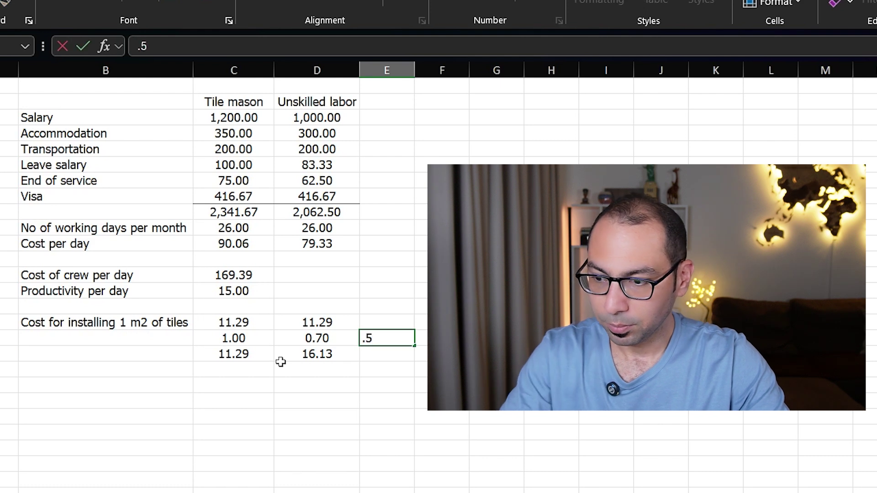
key(Up)
text(=)
key(Left)
key(Return)
- Copy the adjusted cost formula from D18 into E18, giving 22.59 per m2
key(Left)
key(Down)
key(ctrl+c)
key(Right)
key(Return)
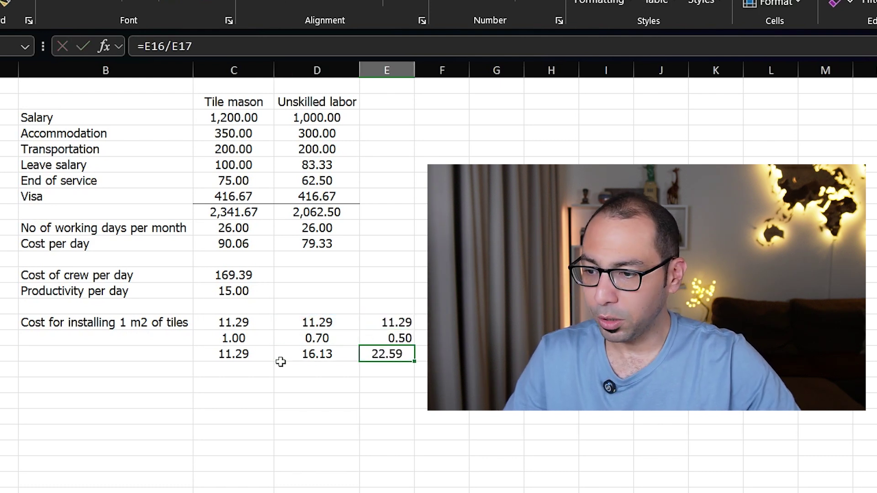
- Review the three-case block: the 0.70 factor, adjusted cost formula and 0.50 factor
drag(232, 323, 391, 362)
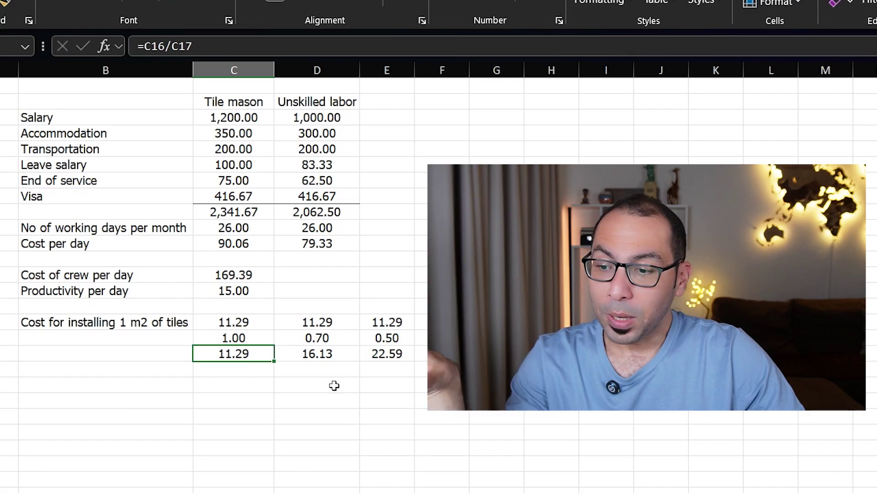
click(316, 338)
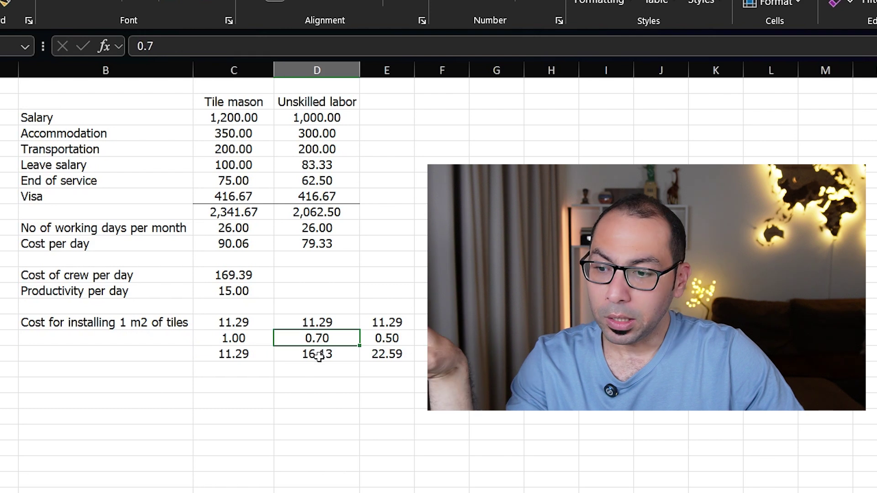
click(318, 354)
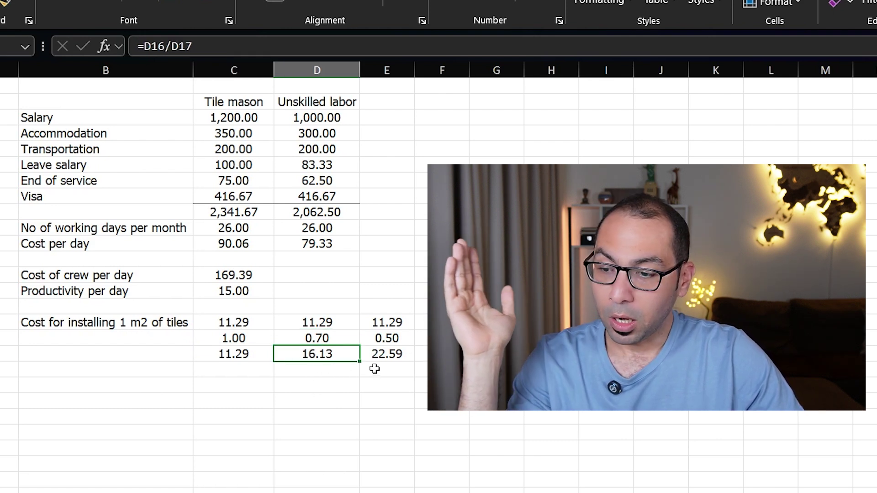
click(404, 340)
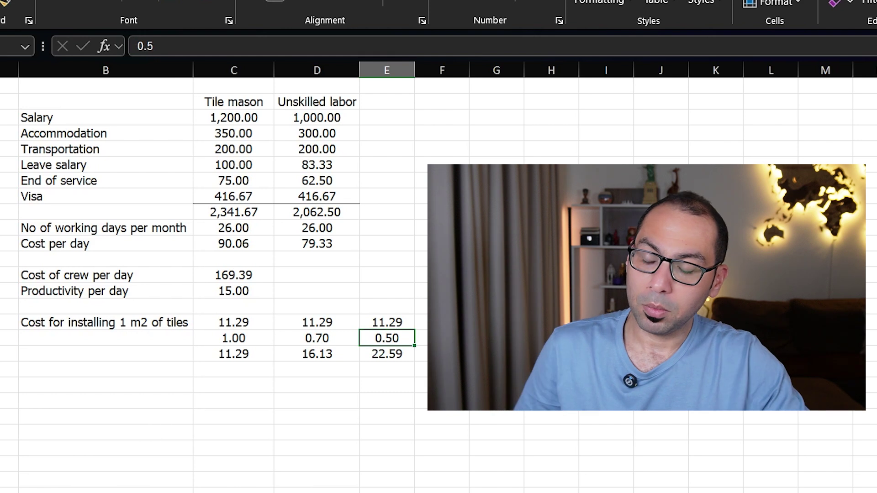